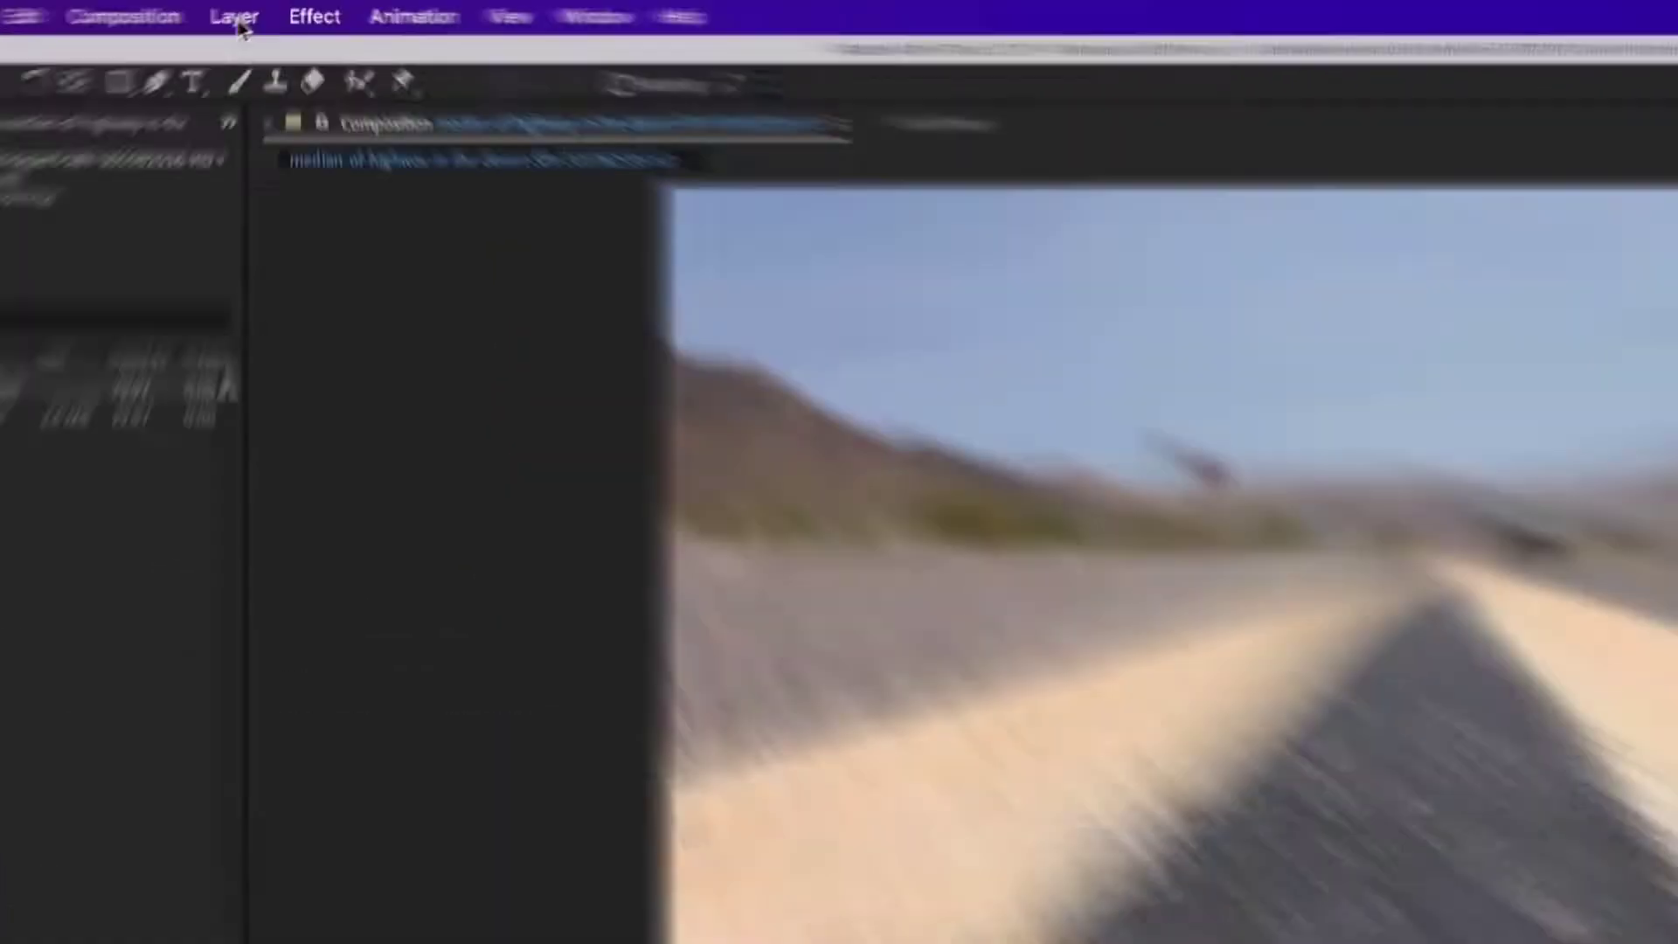
# - Create a new white solid layer named 'noise'
pyautogui.click(262, 11)
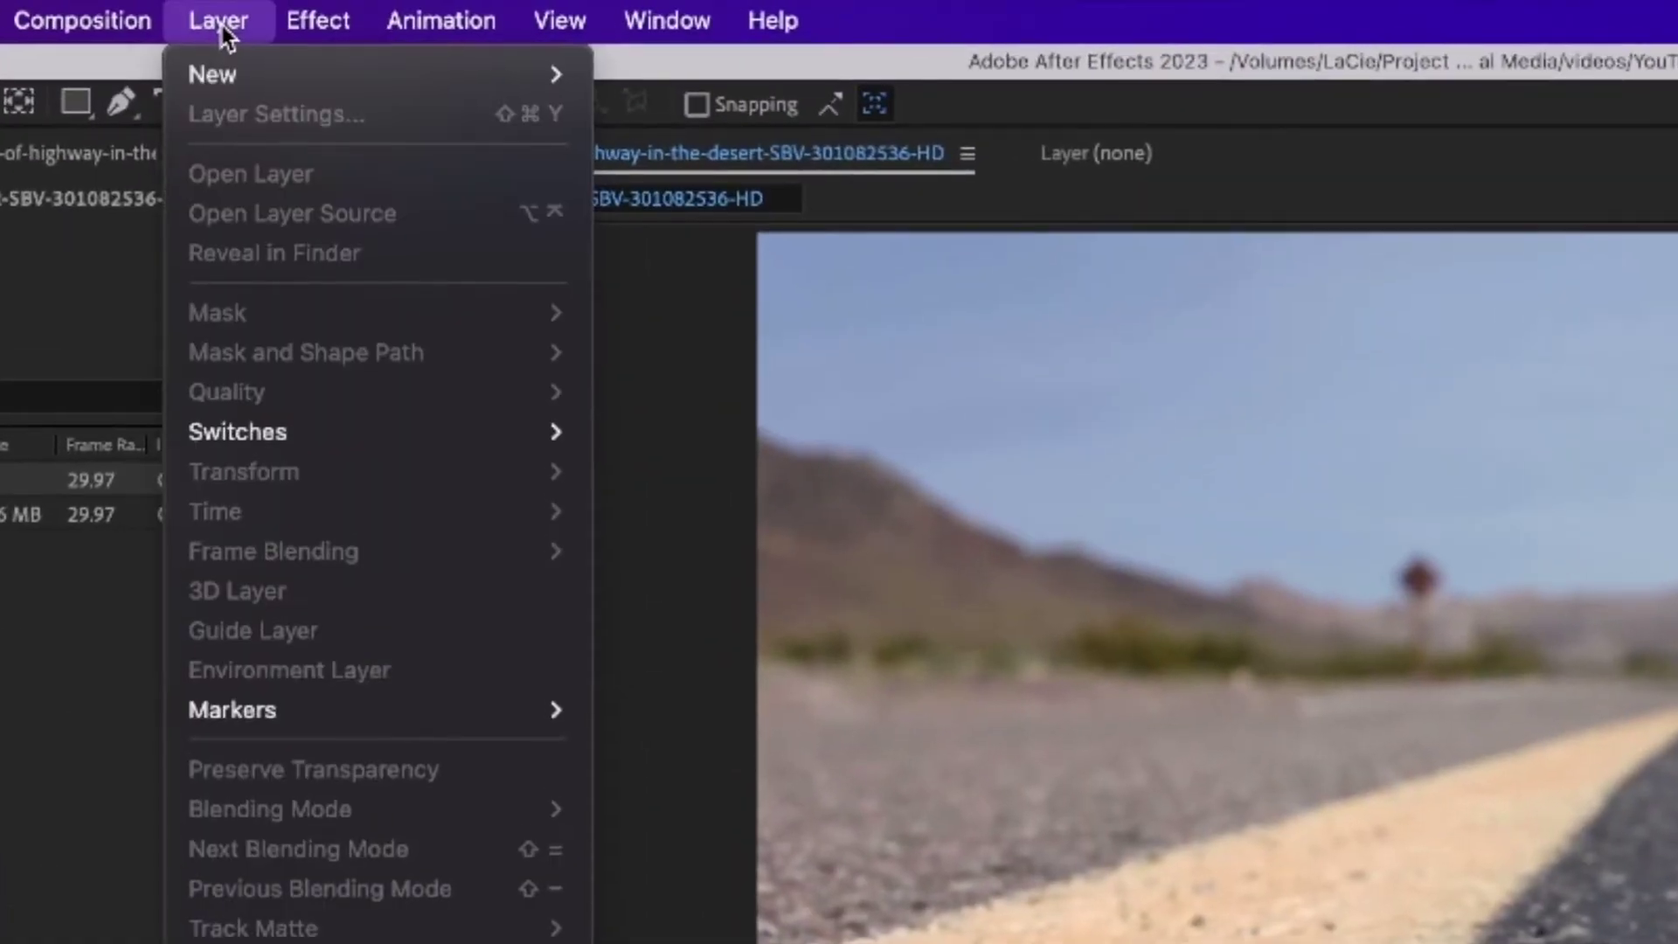
pyautogui.moveTo(277, 34)
pyautogui.click(651, 114)
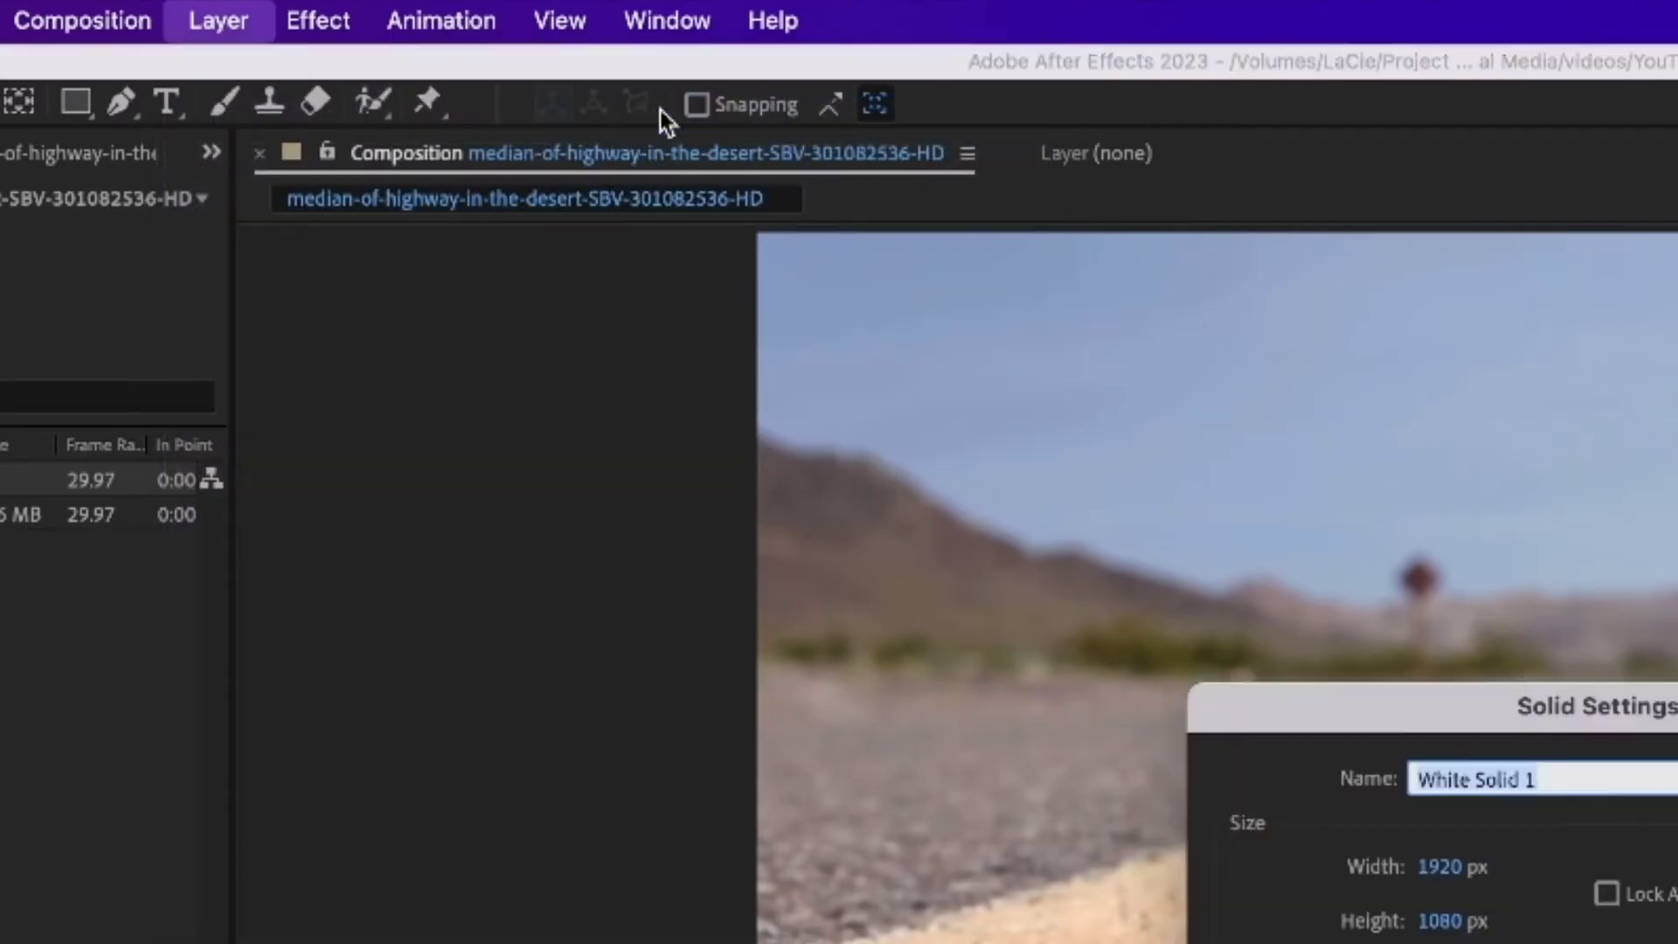
pyautogui.press('BackSpace')
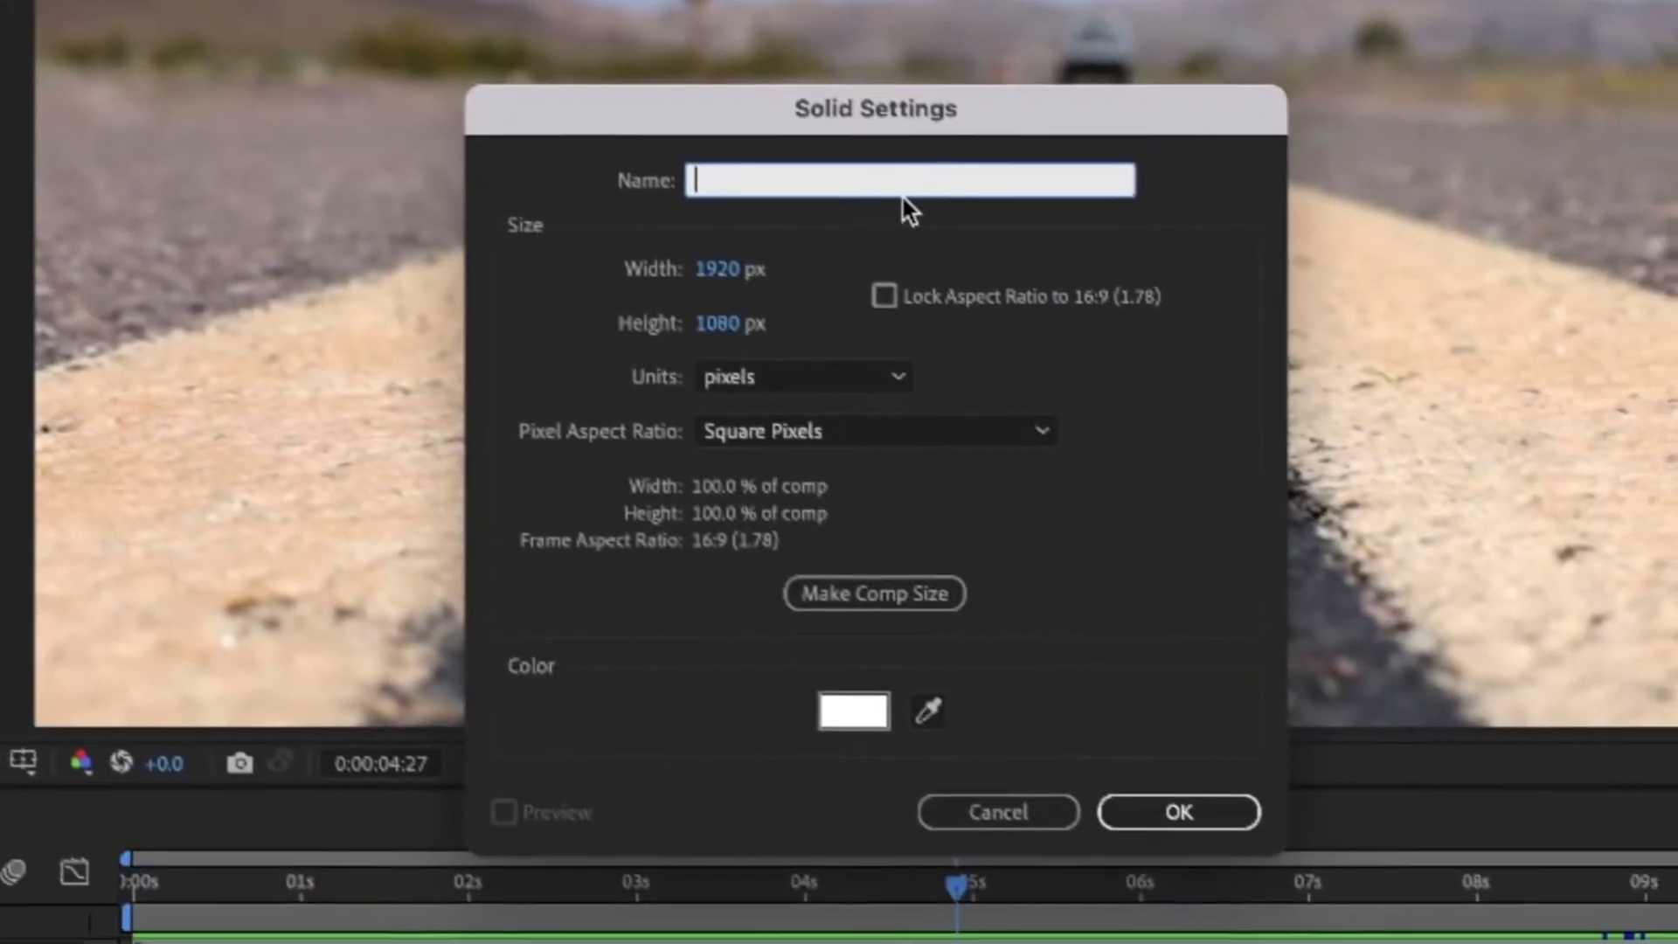
pyautogui.write('noise')
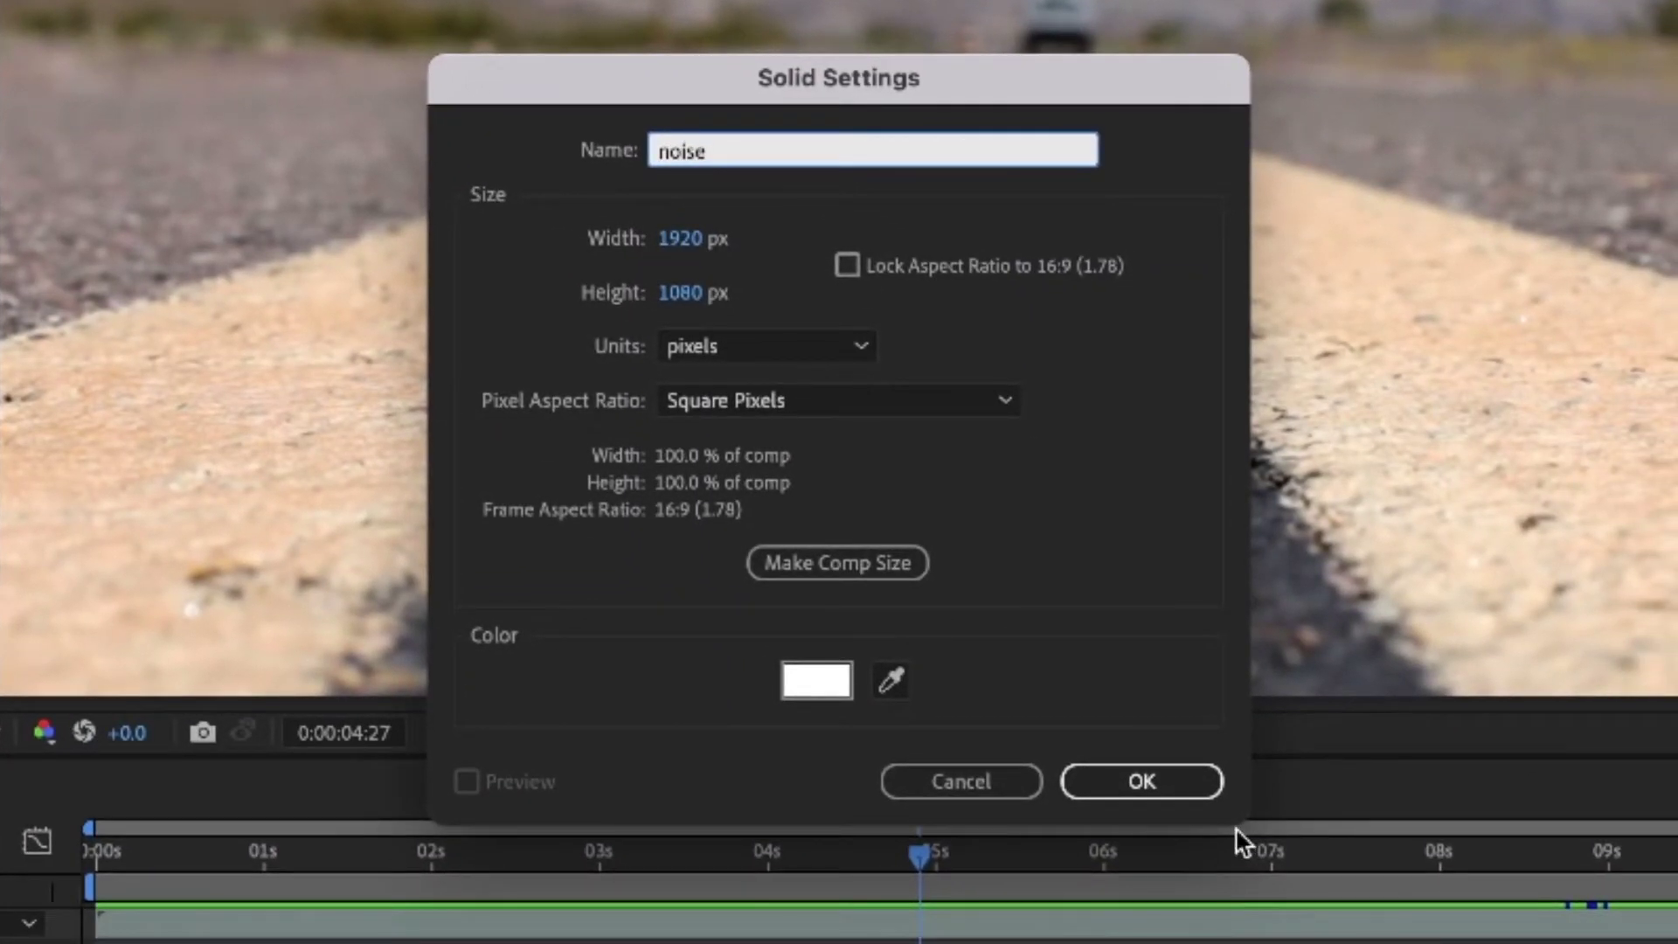
pyautogui.click(1150, 792)
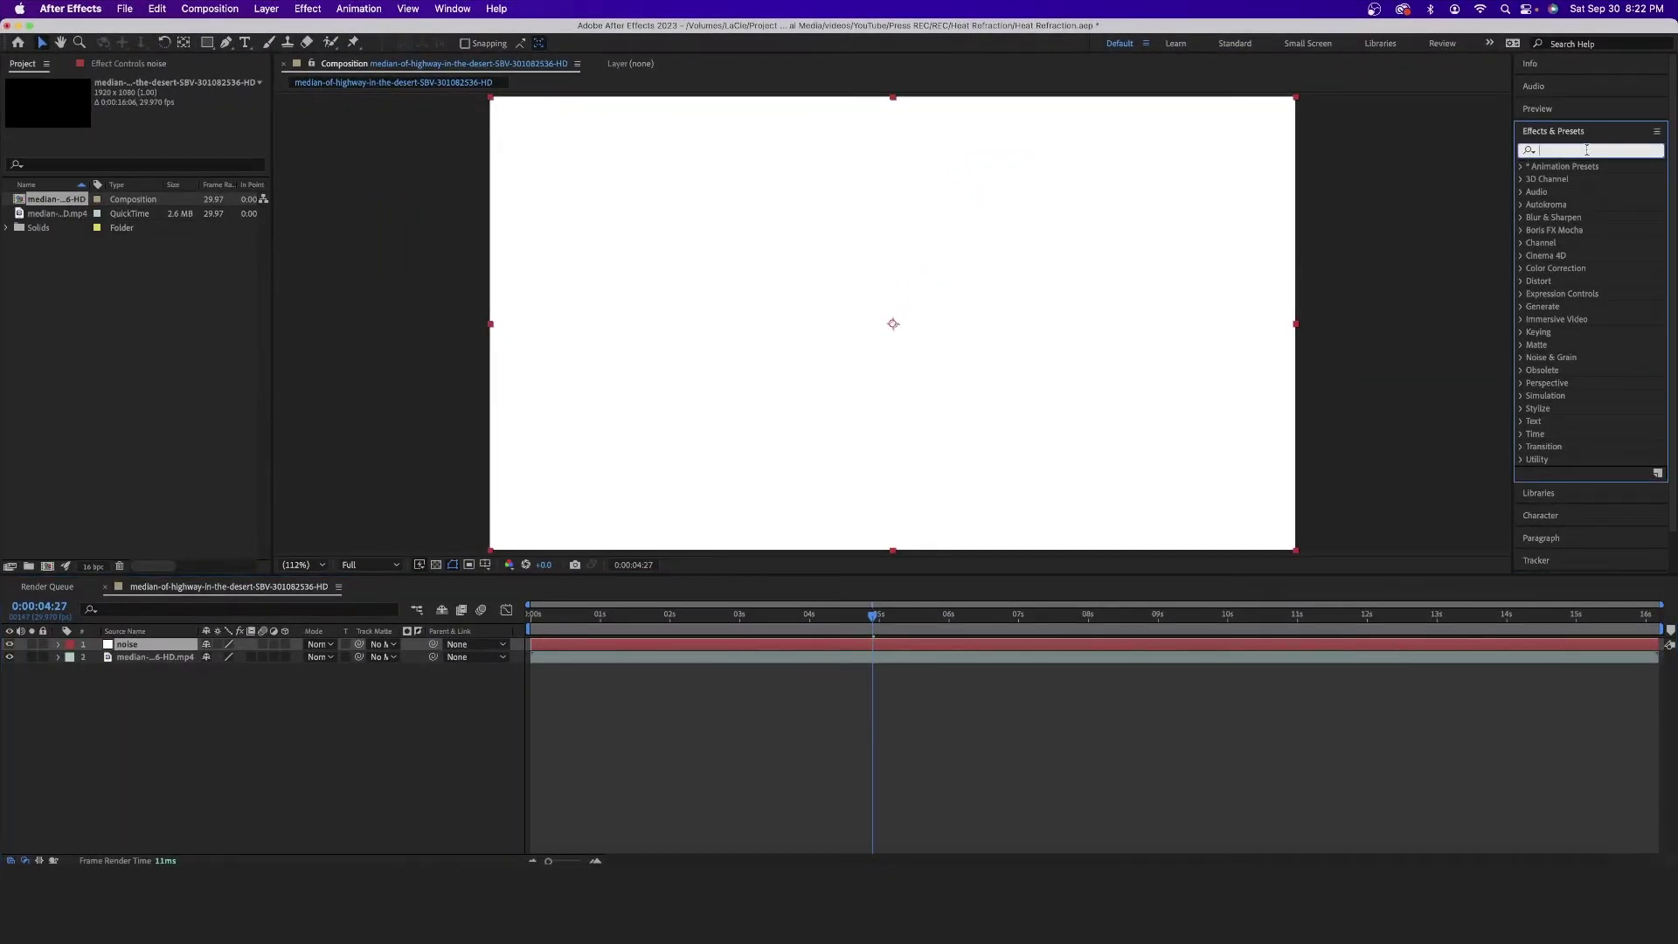
# - Apply Fractal Noise with Dynamic Progressive fractal type and Spline noise, and keyframe Evolution
pyautogui.write('frac')
pyautogui.doubleClick(1590, 268)
pyautogui.click(215, 108)
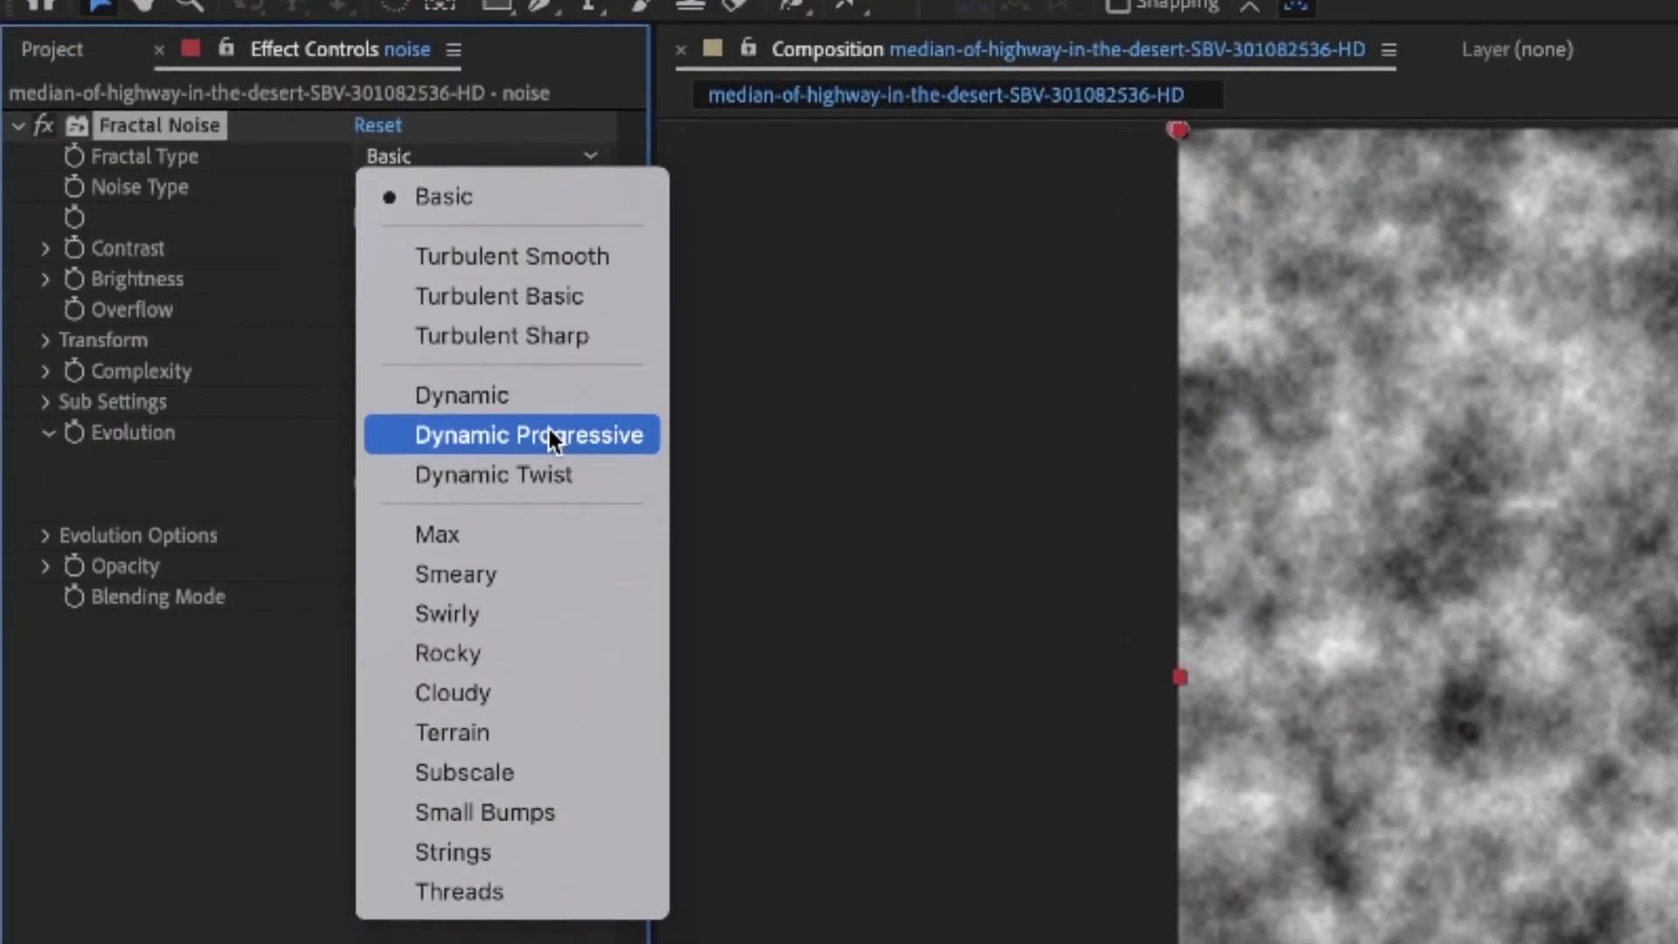
pyautogui.click(551, 538)
pyautogui.click(523, 187)
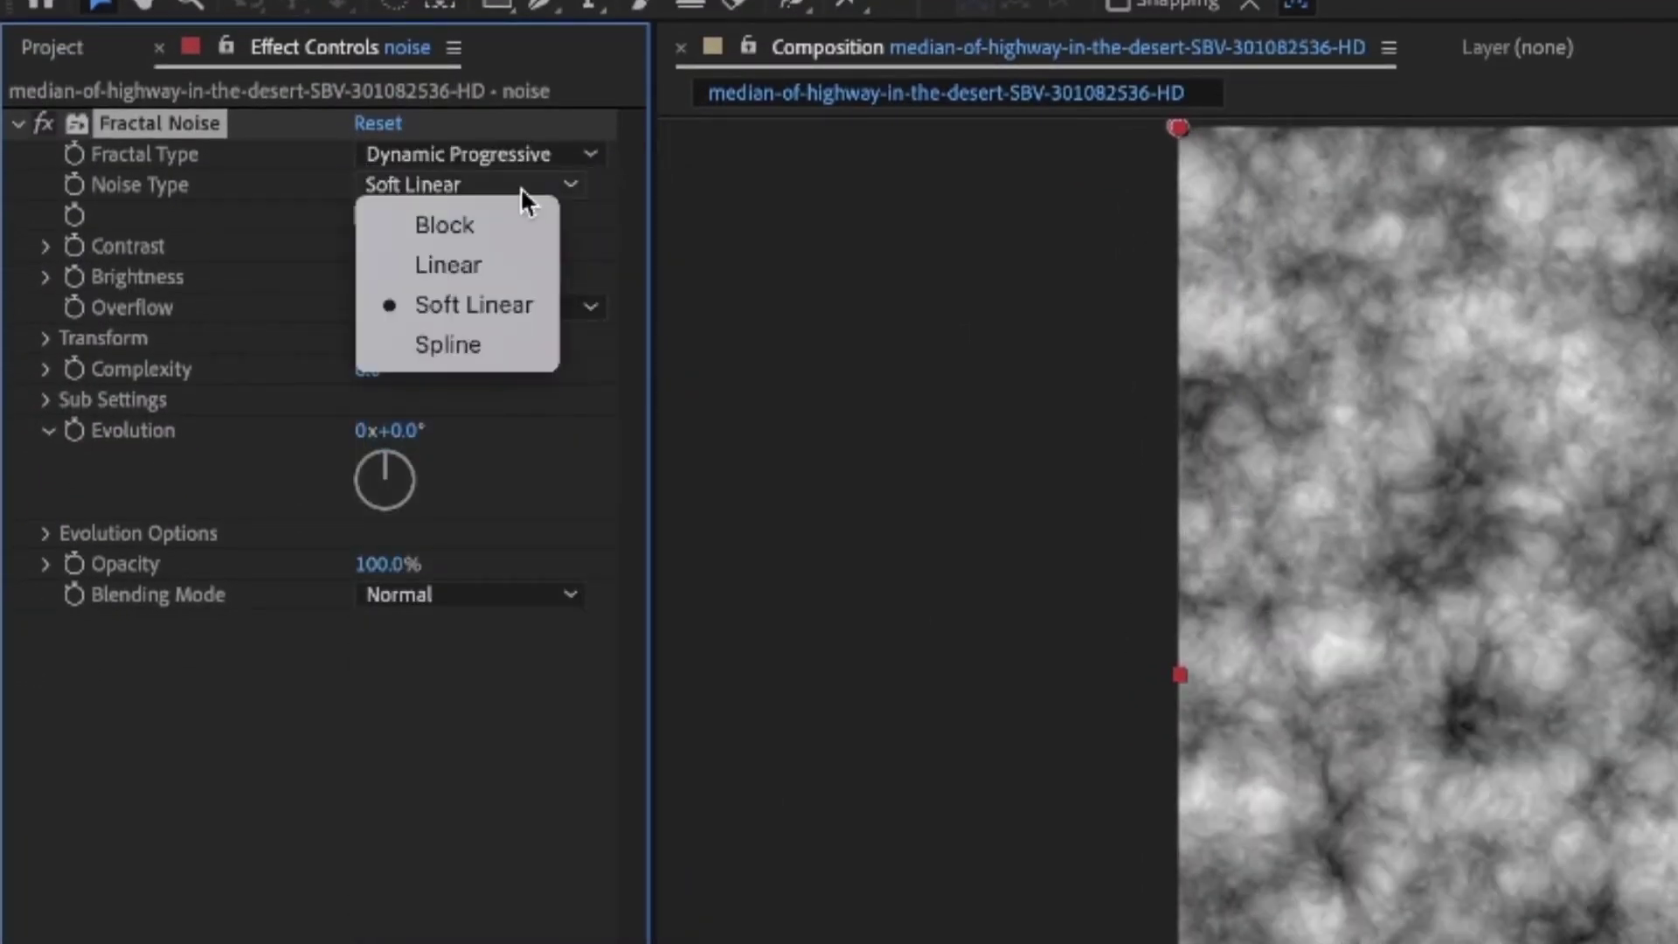
pyautogui.click(496, 349)
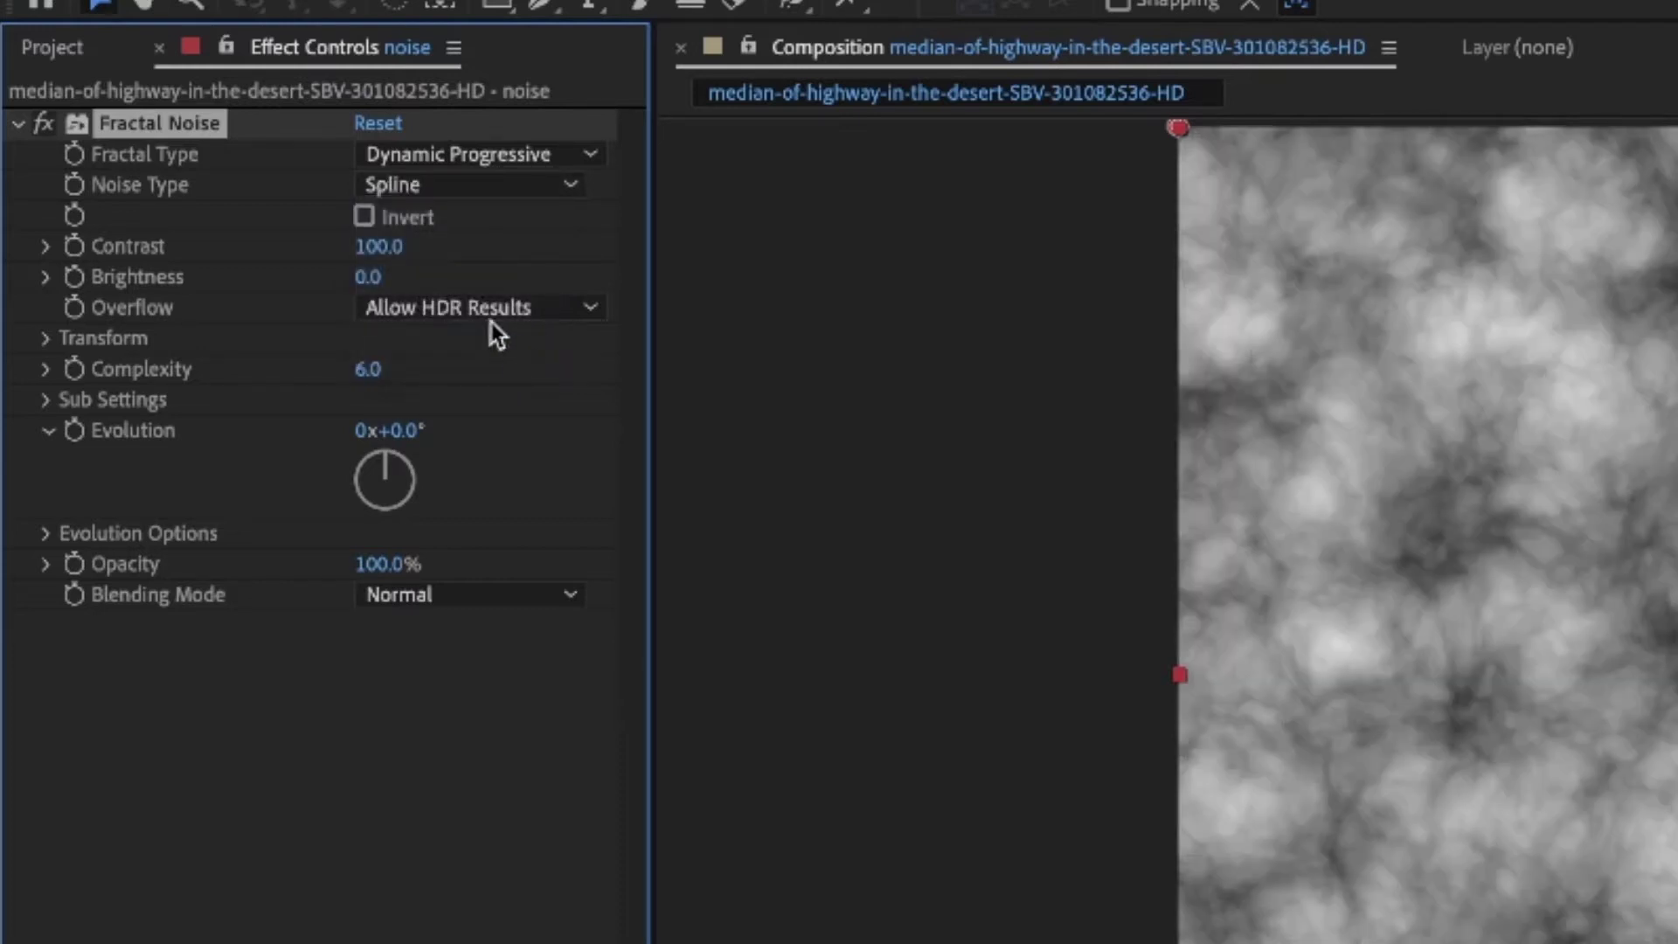
pyautogui.click(75, 431)
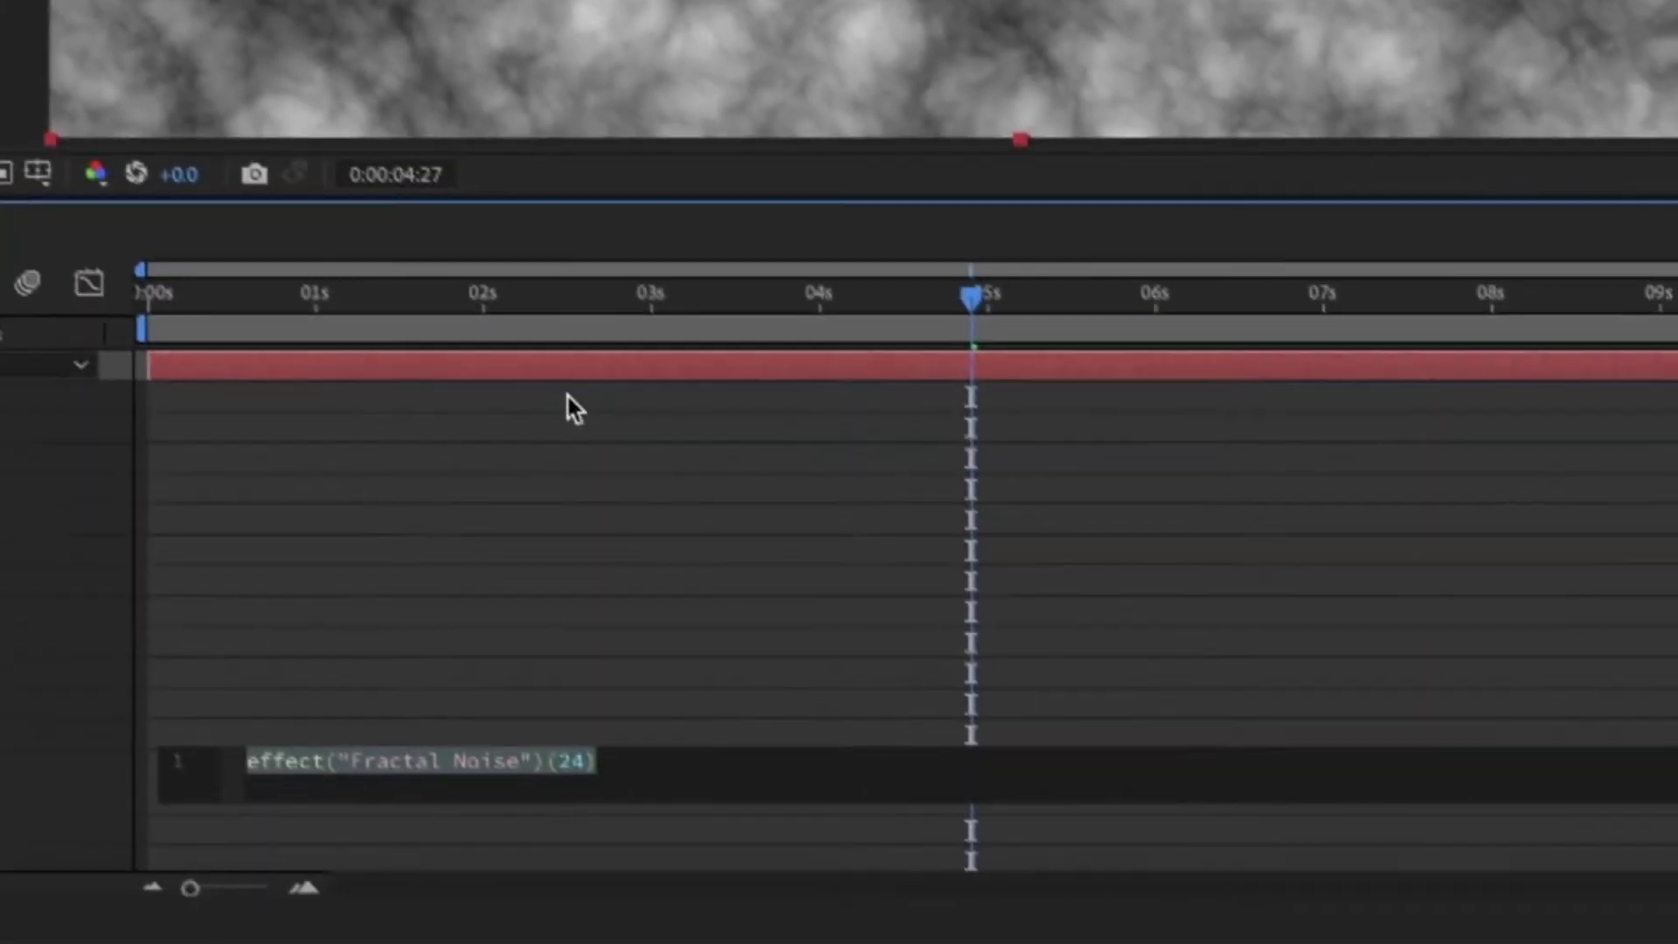
# - Give Evolution a 'time*' expression and pre-compose the noise layer as 'noise Comp'
pyautogui.press('BackSpace')
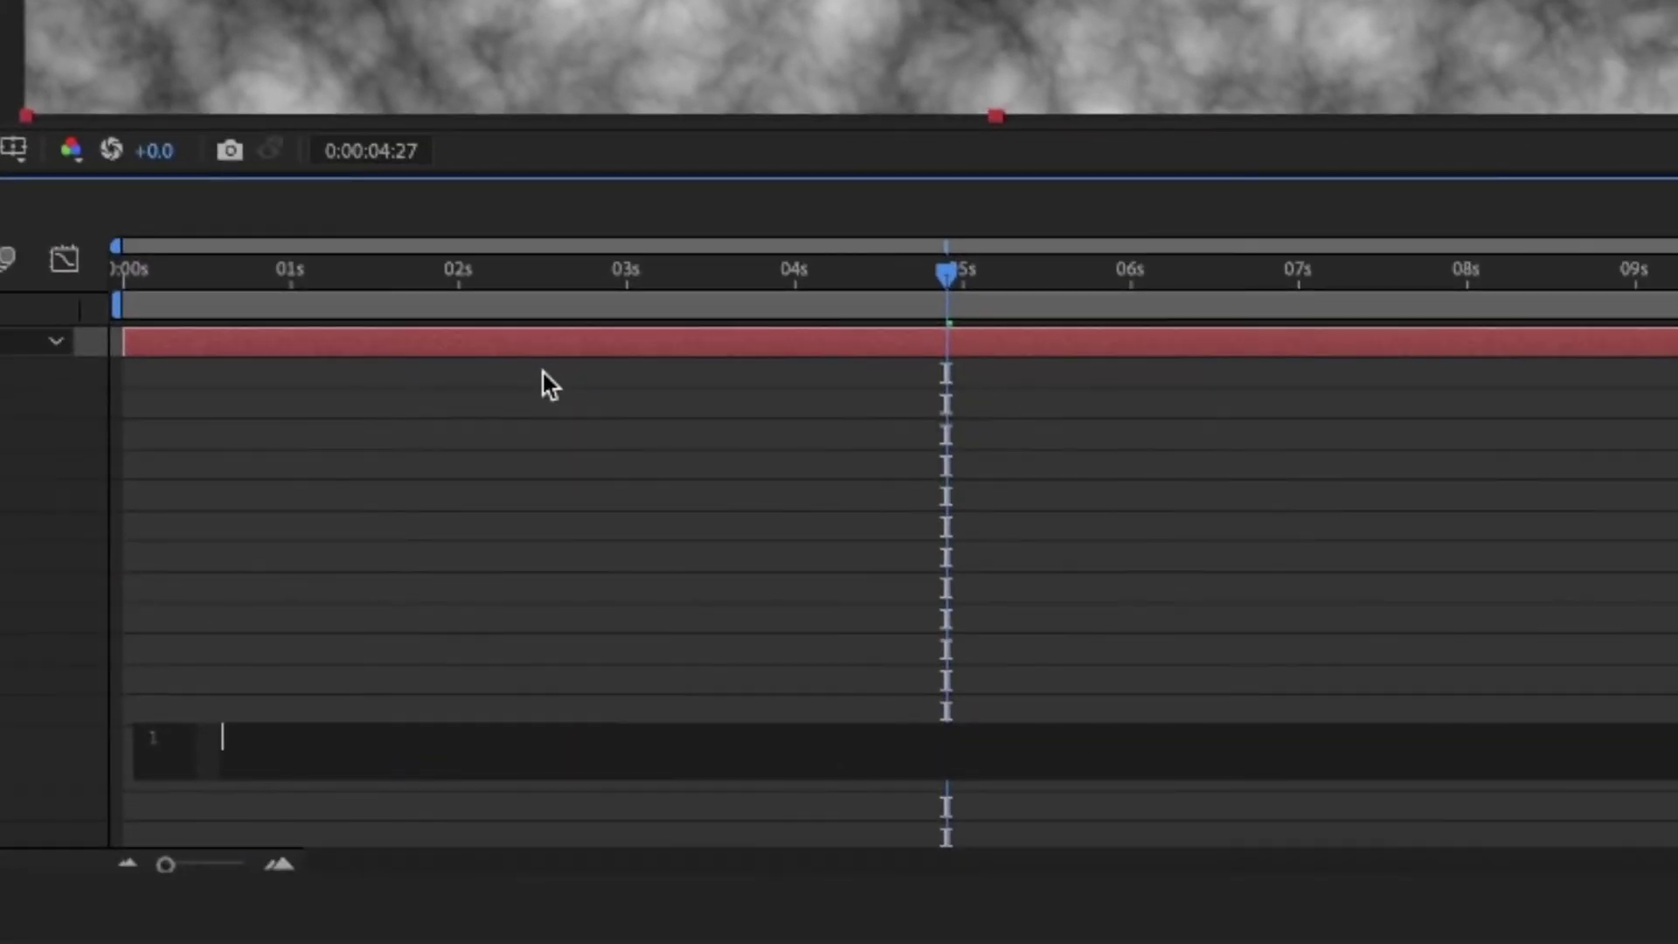
pyautogui.write('time')
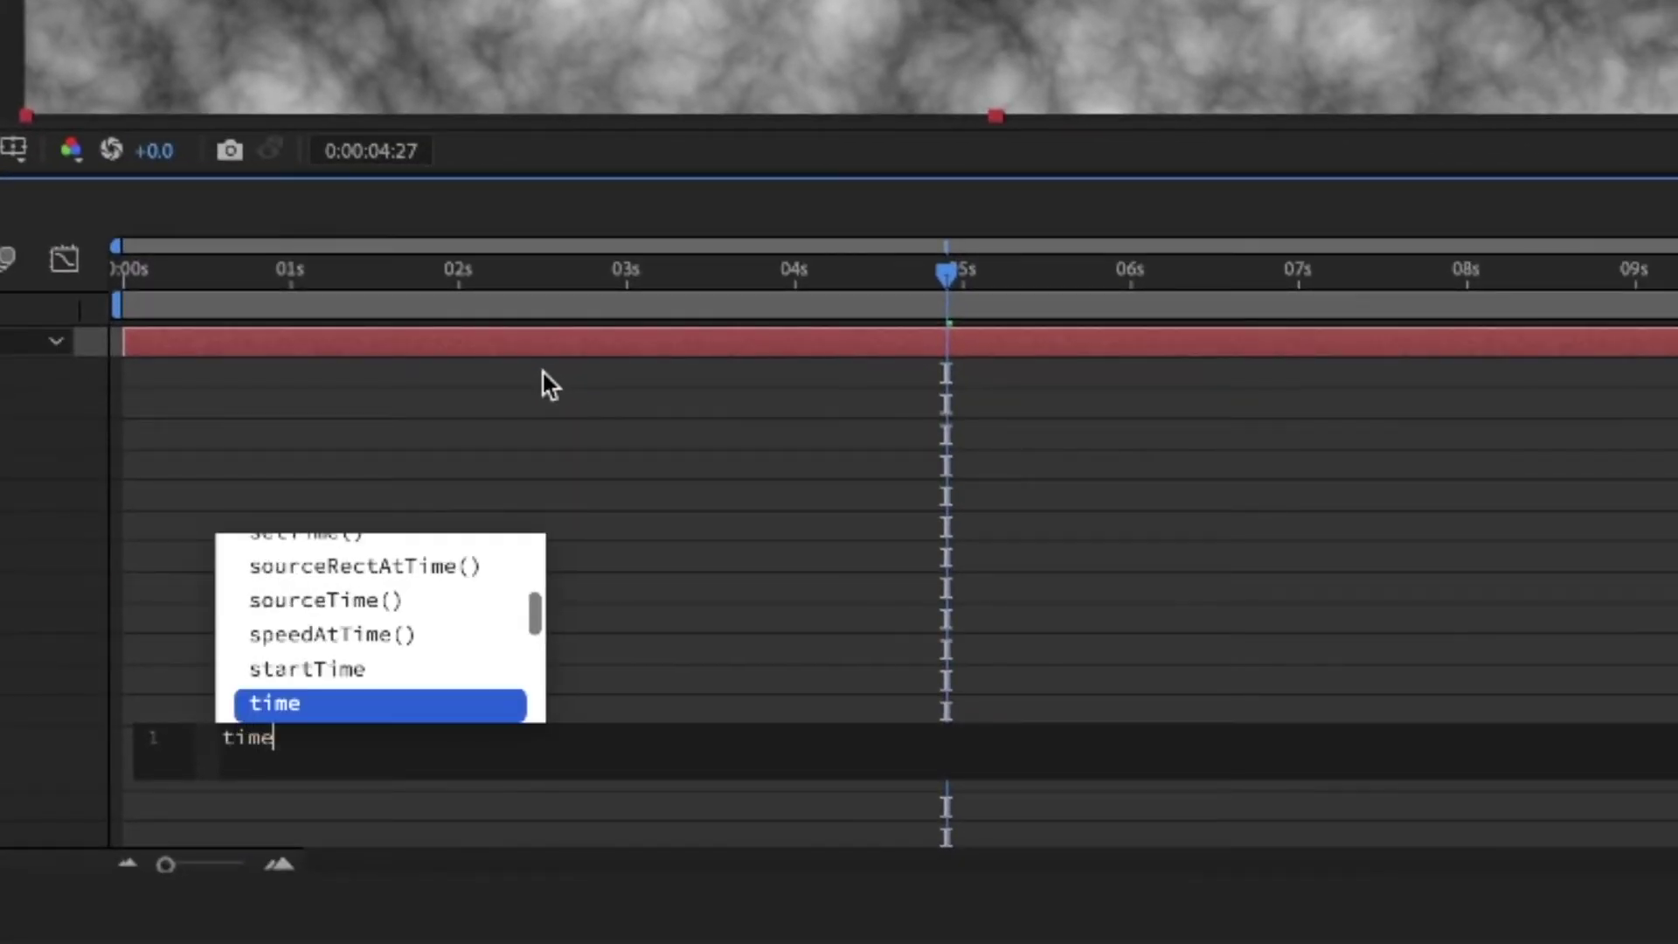
pyautogui.write('*')
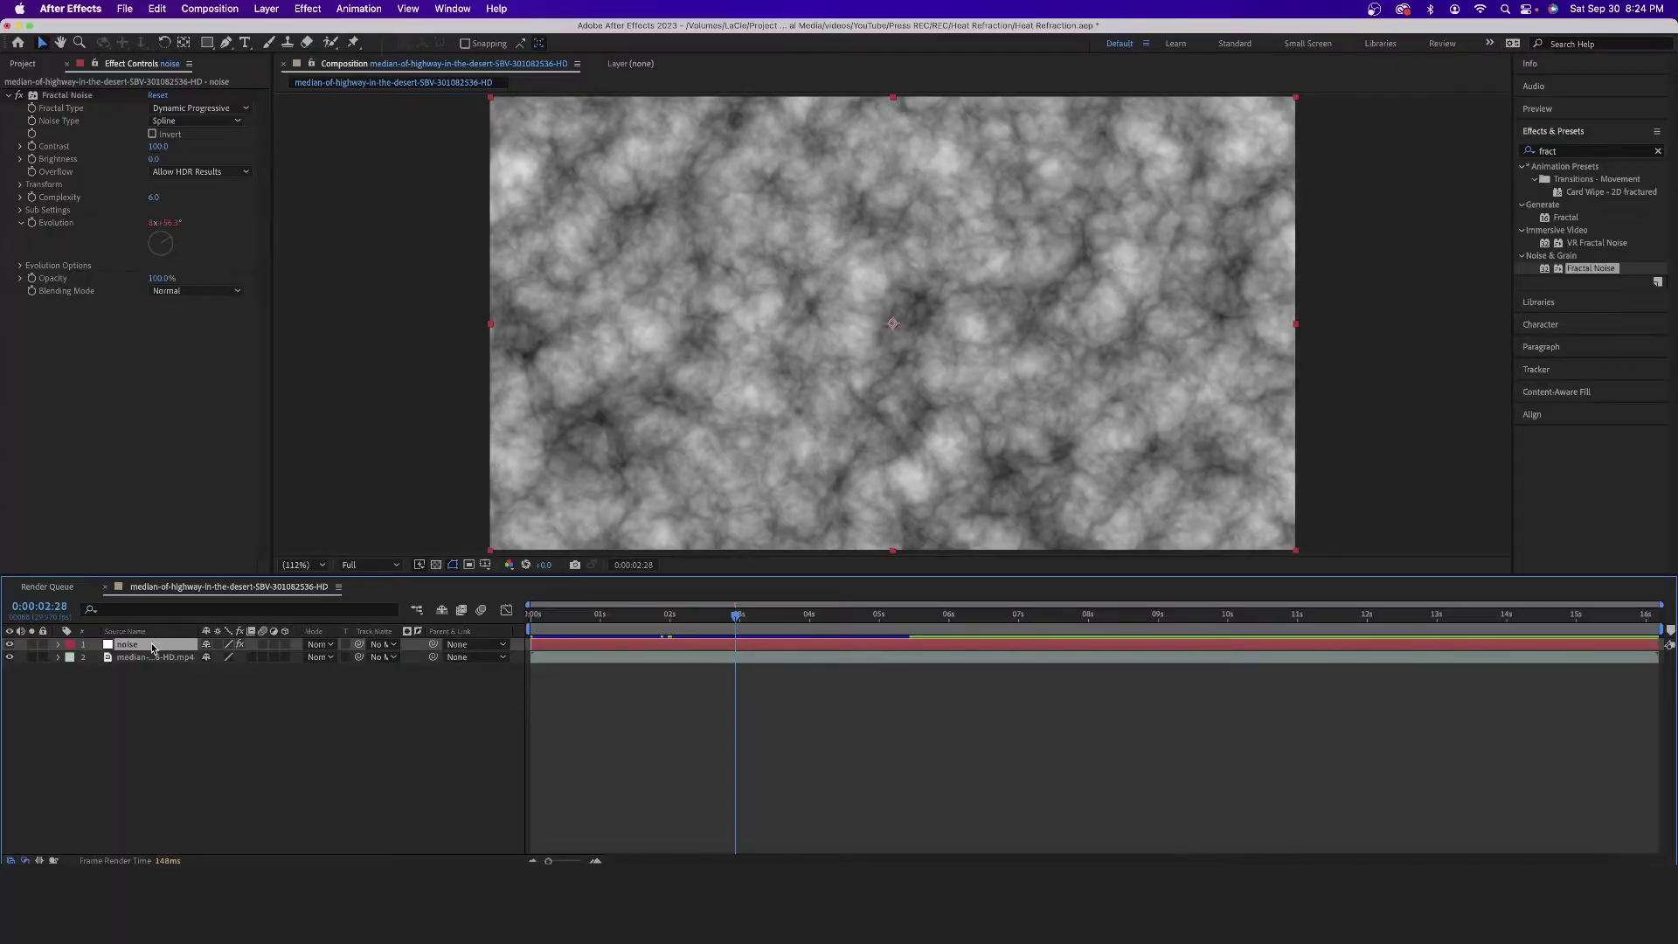
pyautogui.rightClick(152, 647)
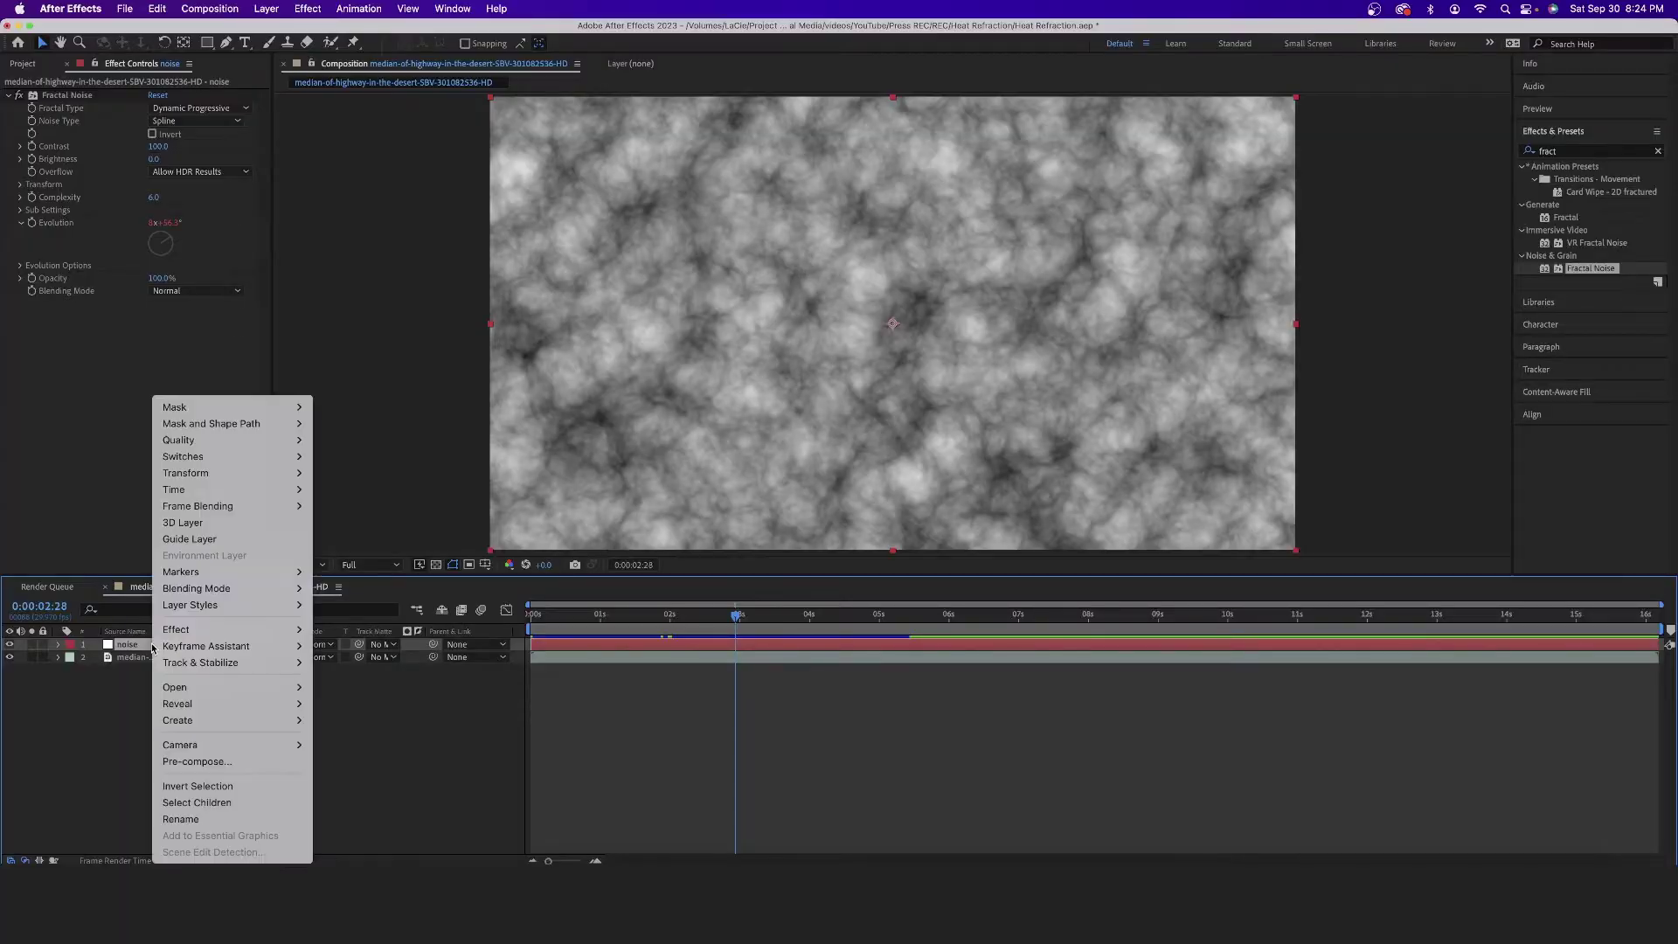
pyautogui.click(207, 762)
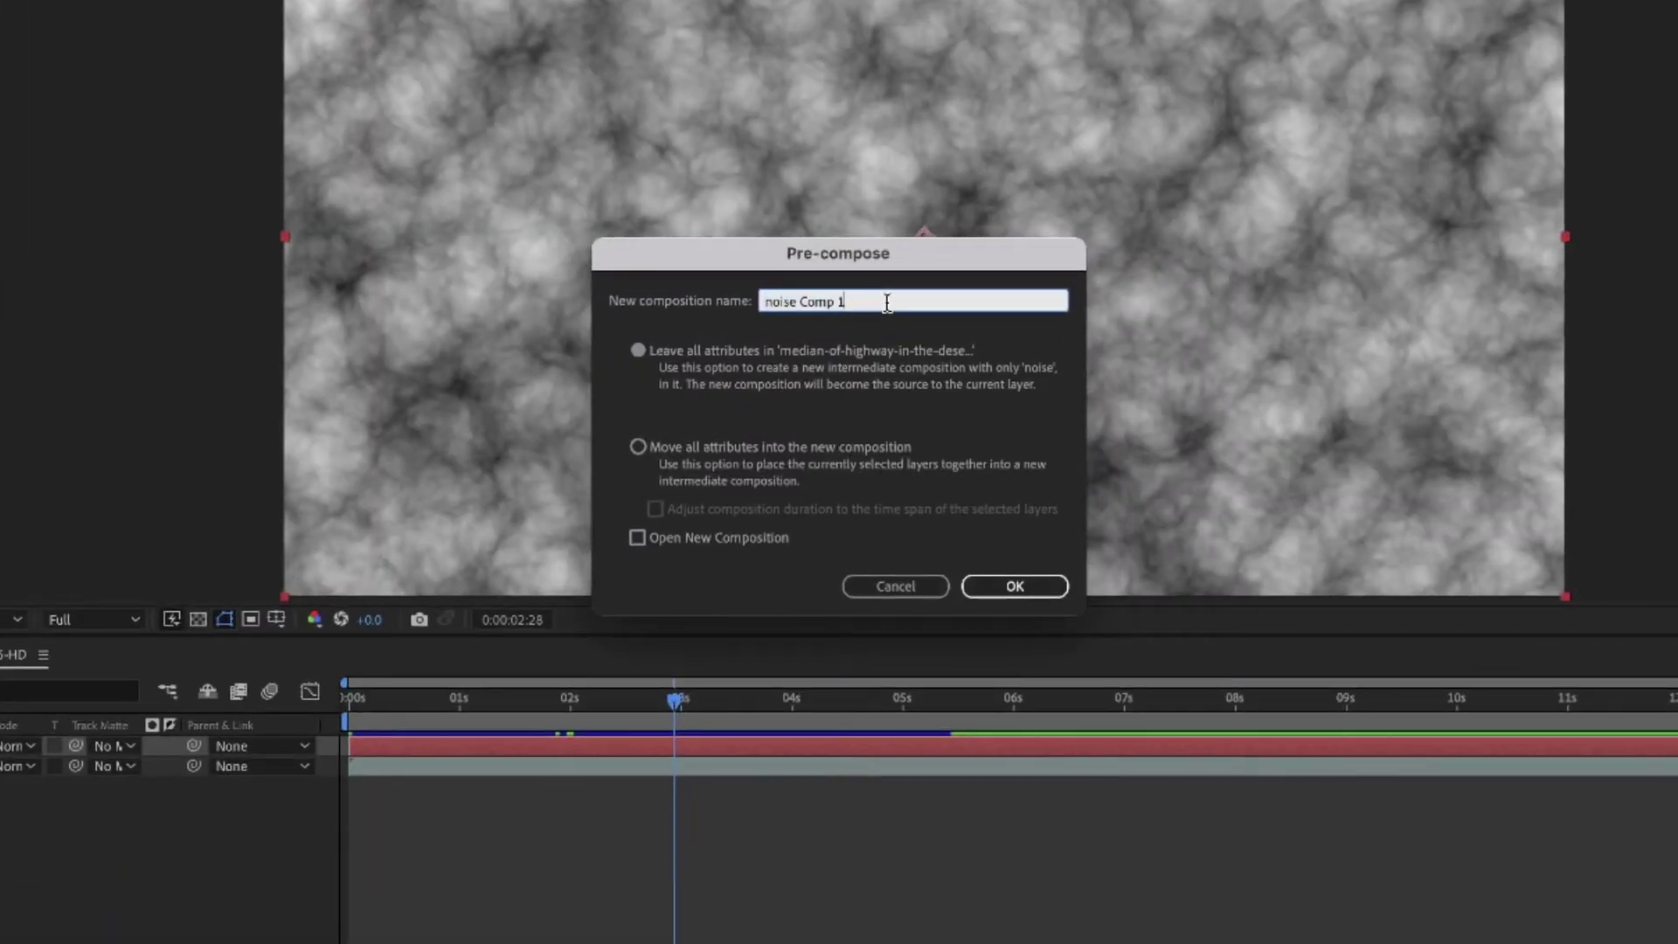
pyautogui.click(1037, 595)
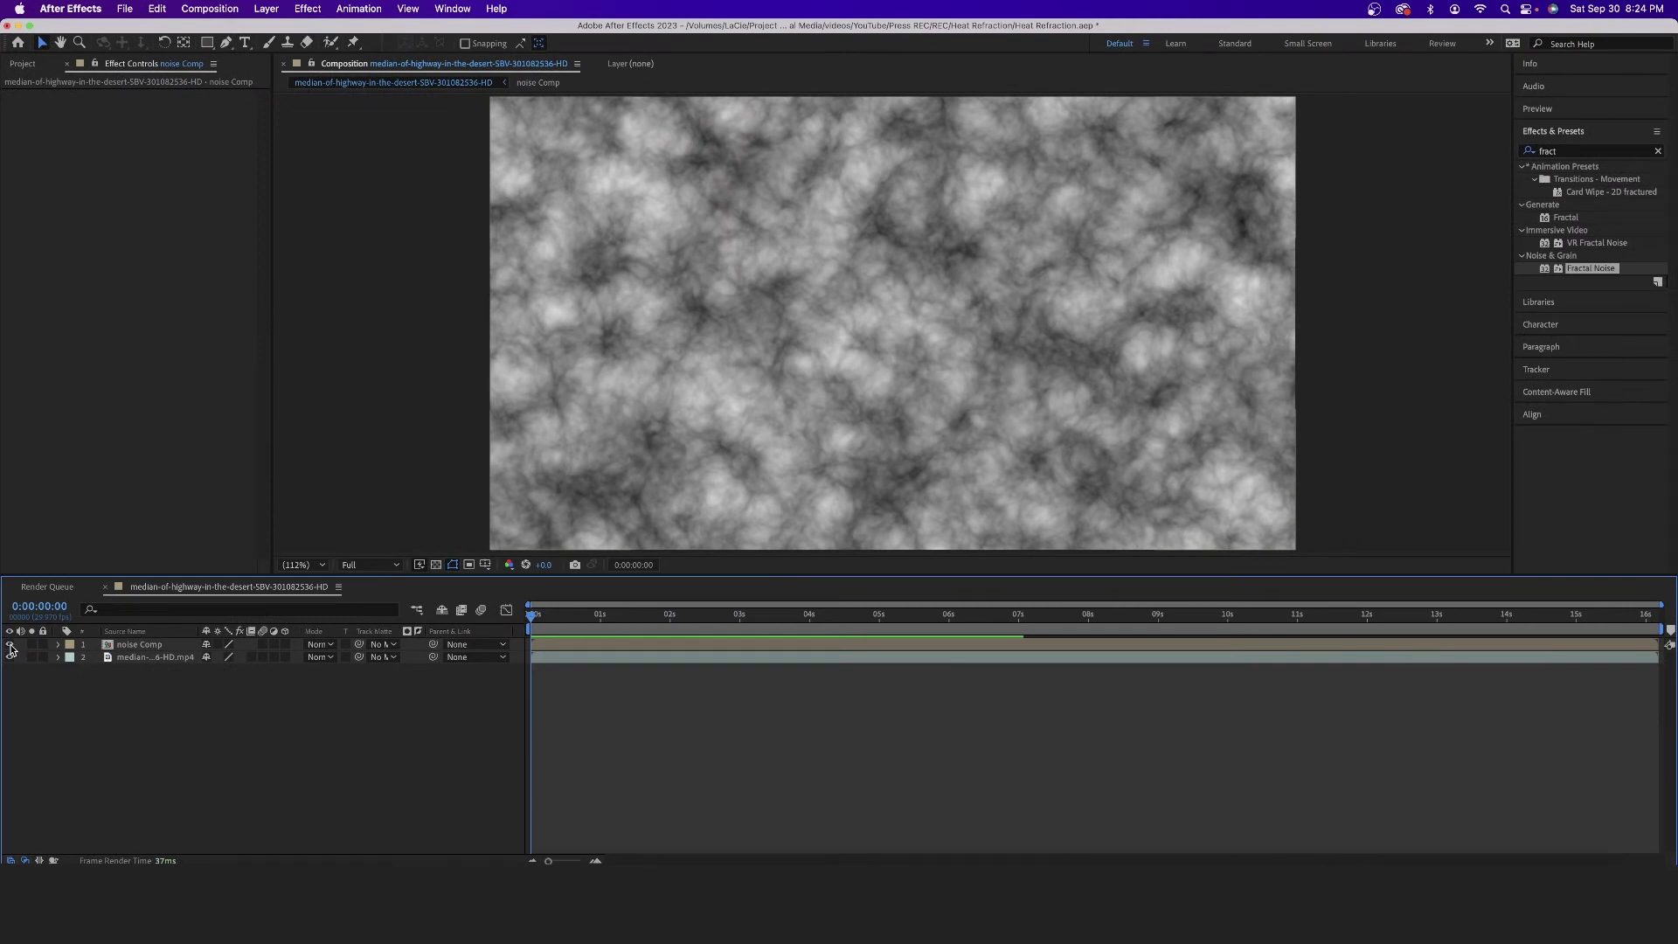
# - Hide noise Comp, apply Displacement Map to the footage using noise Comp, and scale it to 101%
pyautogui.click(10, 645)
pyautogui.click(1658, 150)
pyautogui.write('dis')
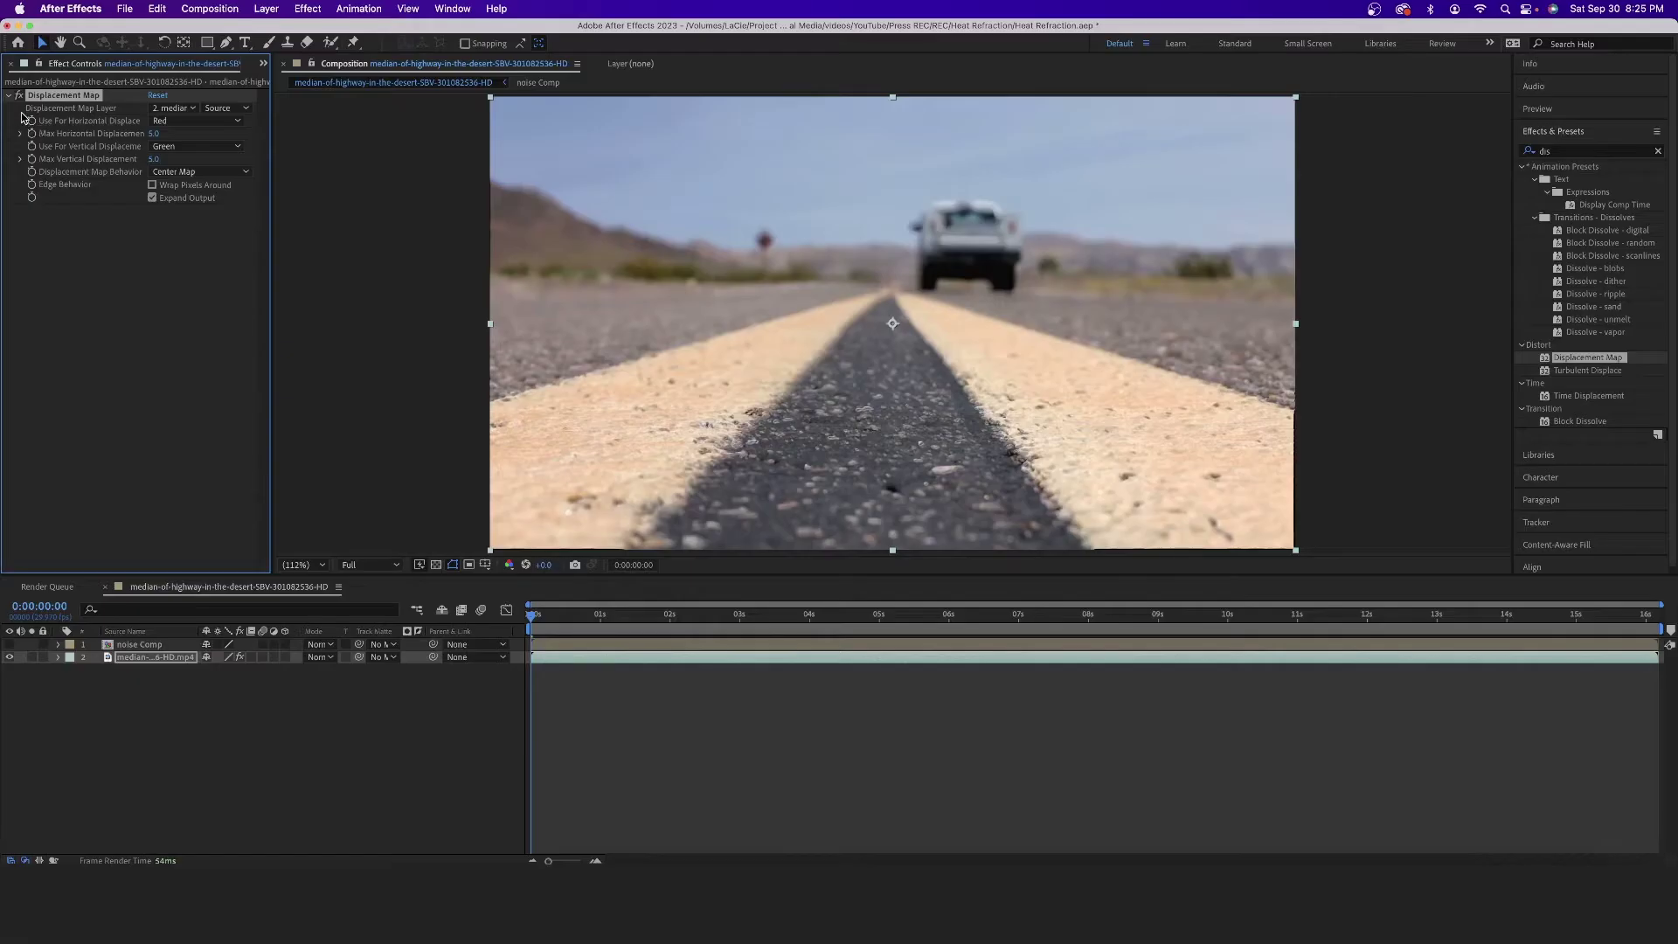
pyautogui.click(174, 109)
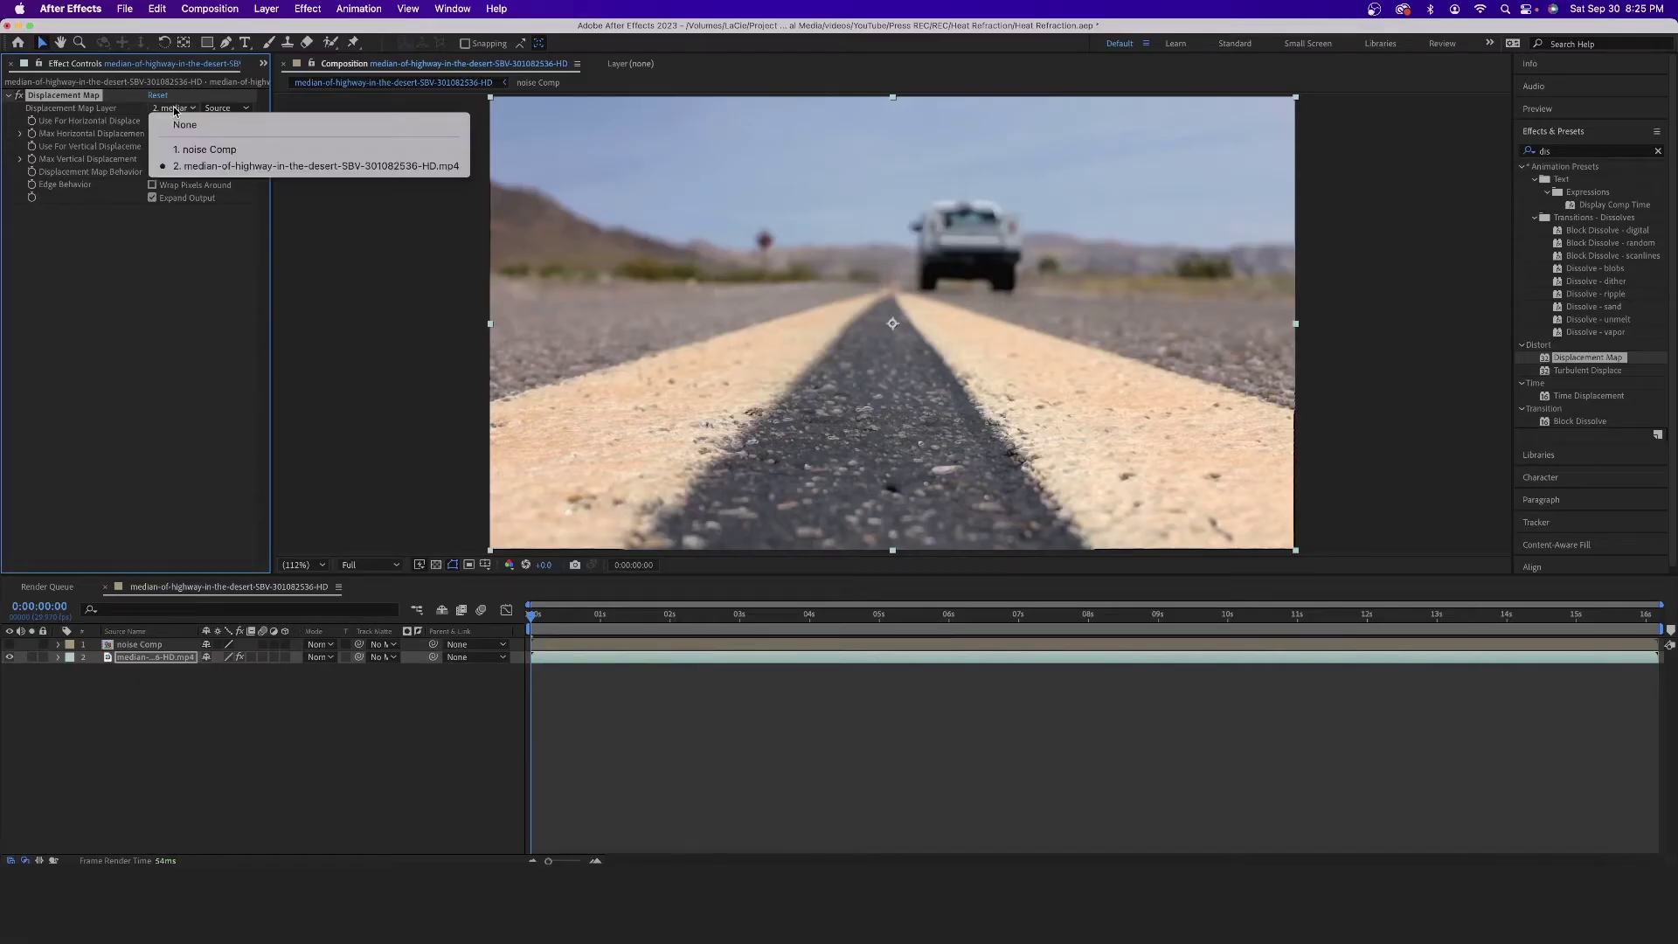
pyautogui.click(185, 150)
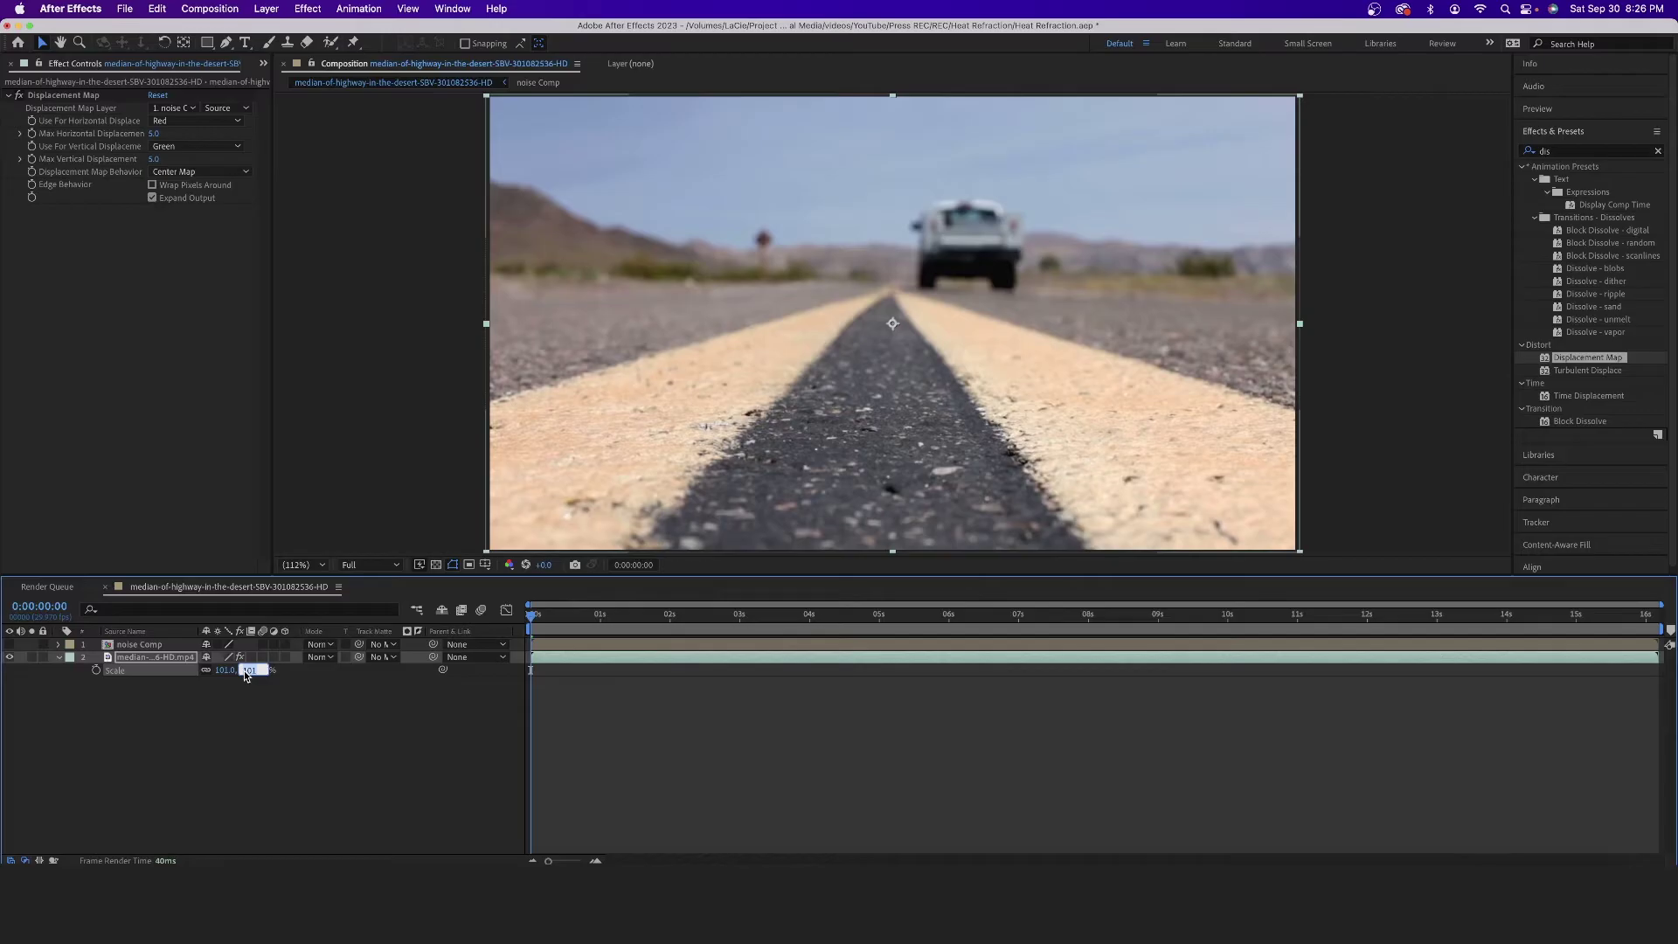
pyautogui.click(301, 765)
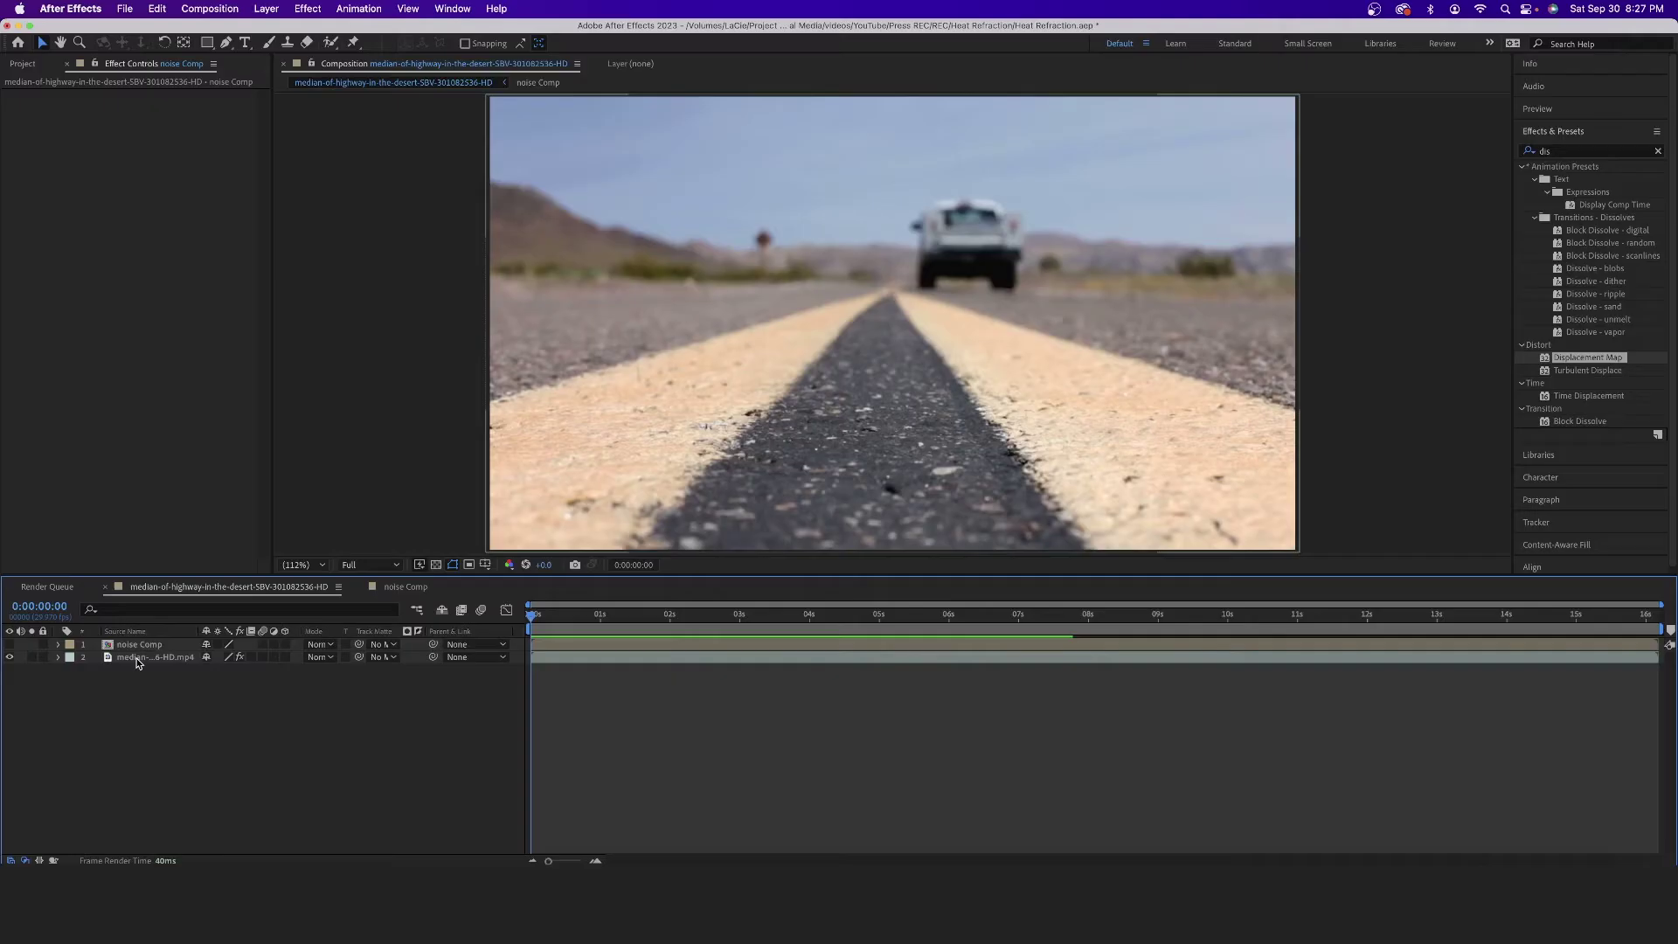
# - Add Compound Blur to the highway footage with Blur Layer noise Comp and Maximum Blur 3.0, then preview
pyautogui.click(137, 659)
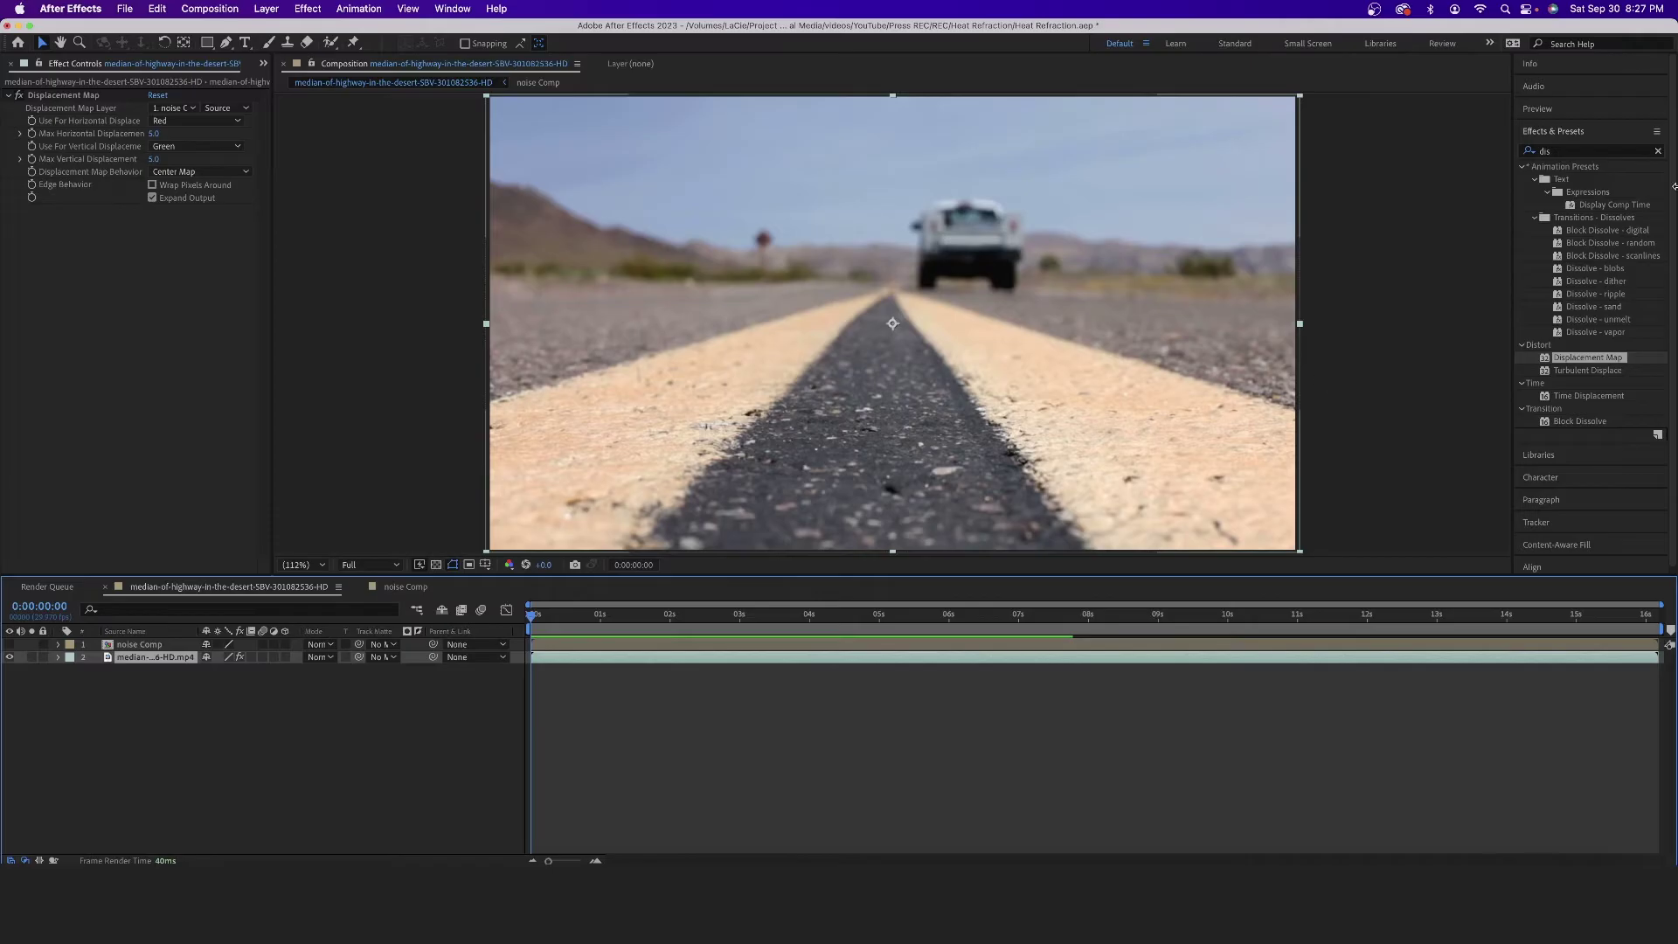
pyautogui.click(1658, 152)
pyautogui.write('com')
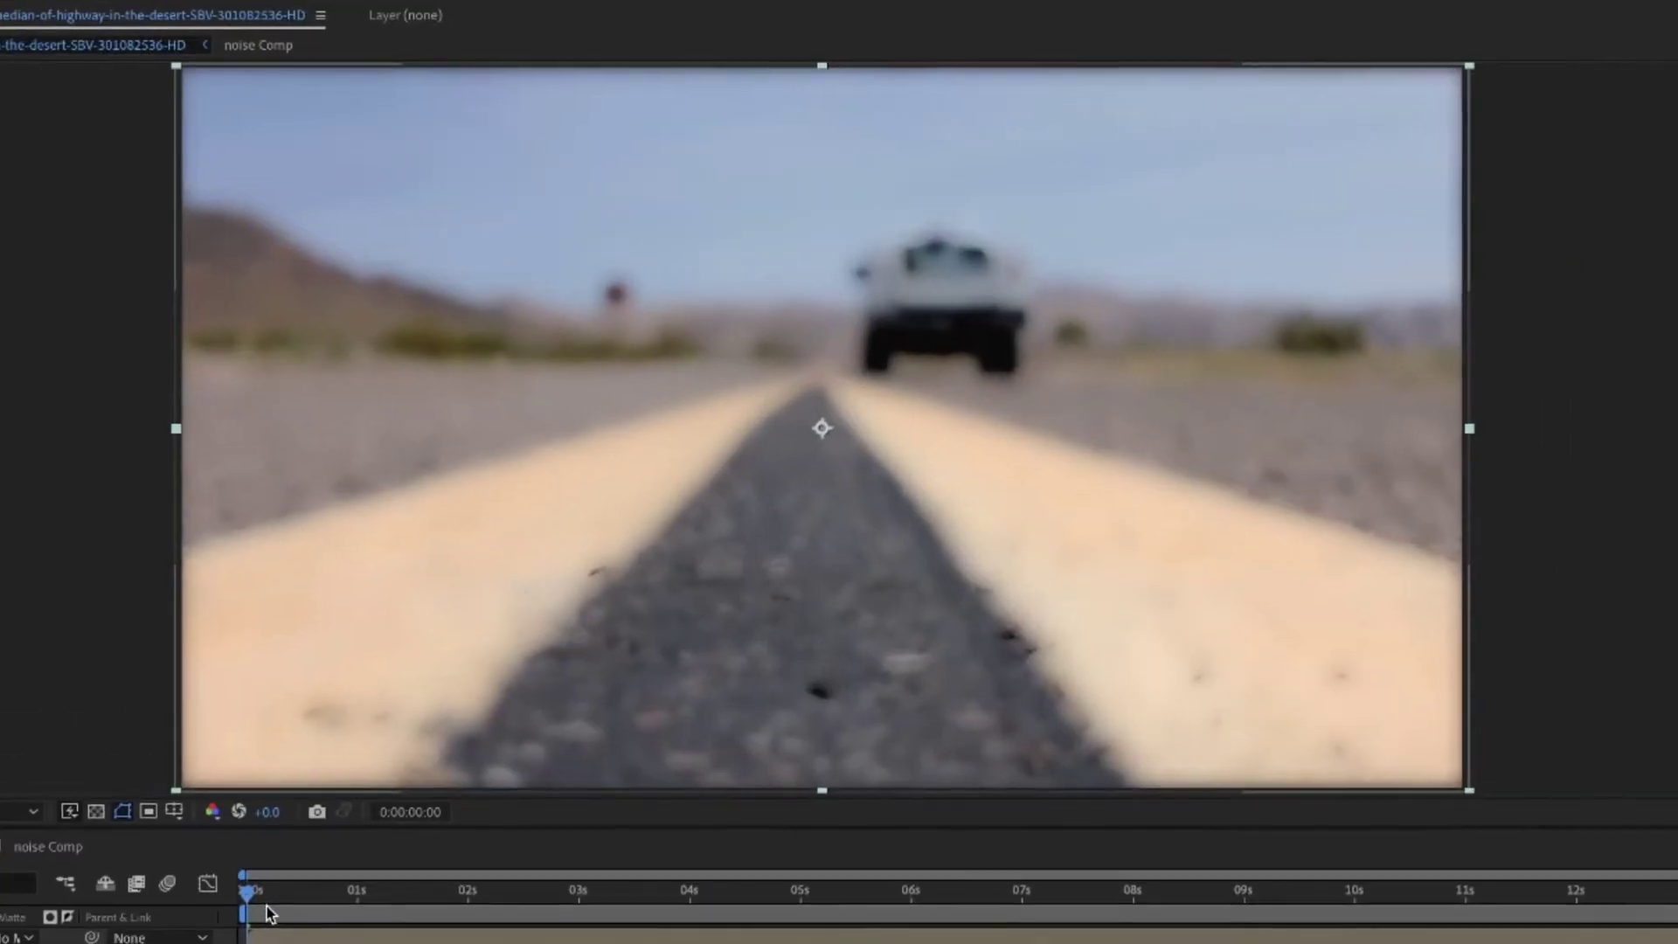
pyautogui.moveTo(535, 629); pyautogui.dragTo(601, 631)
pyautogui.moveTo(485, 916); pyautogui.dragTo(532, 913)
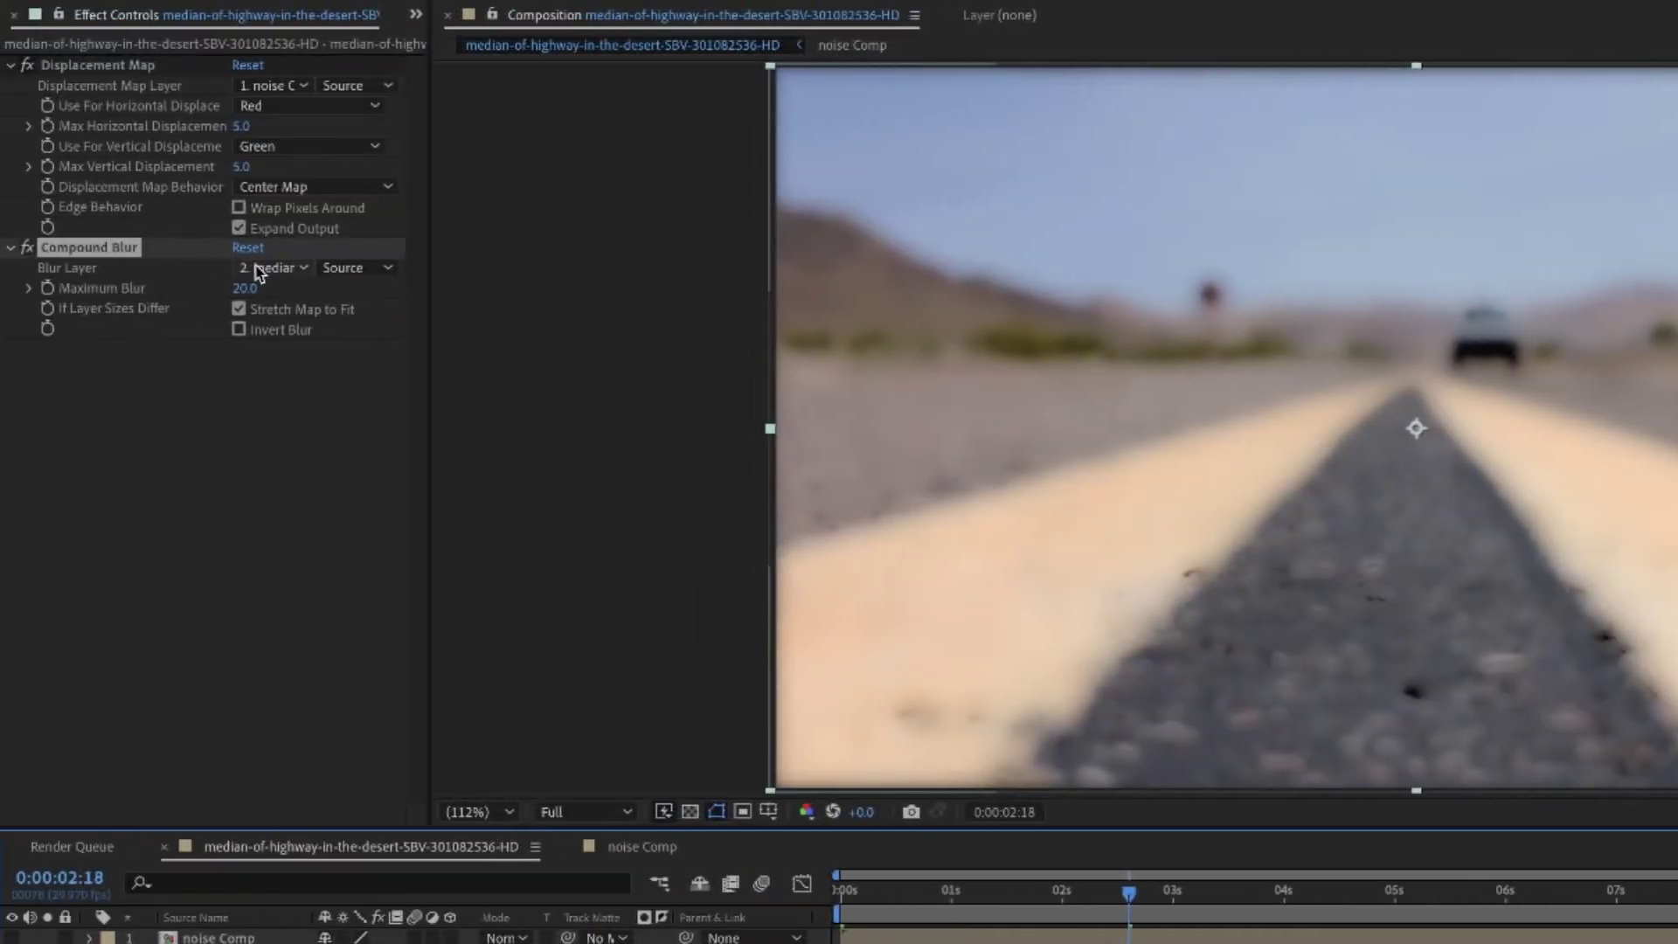
pyautogui.click(270, 267)
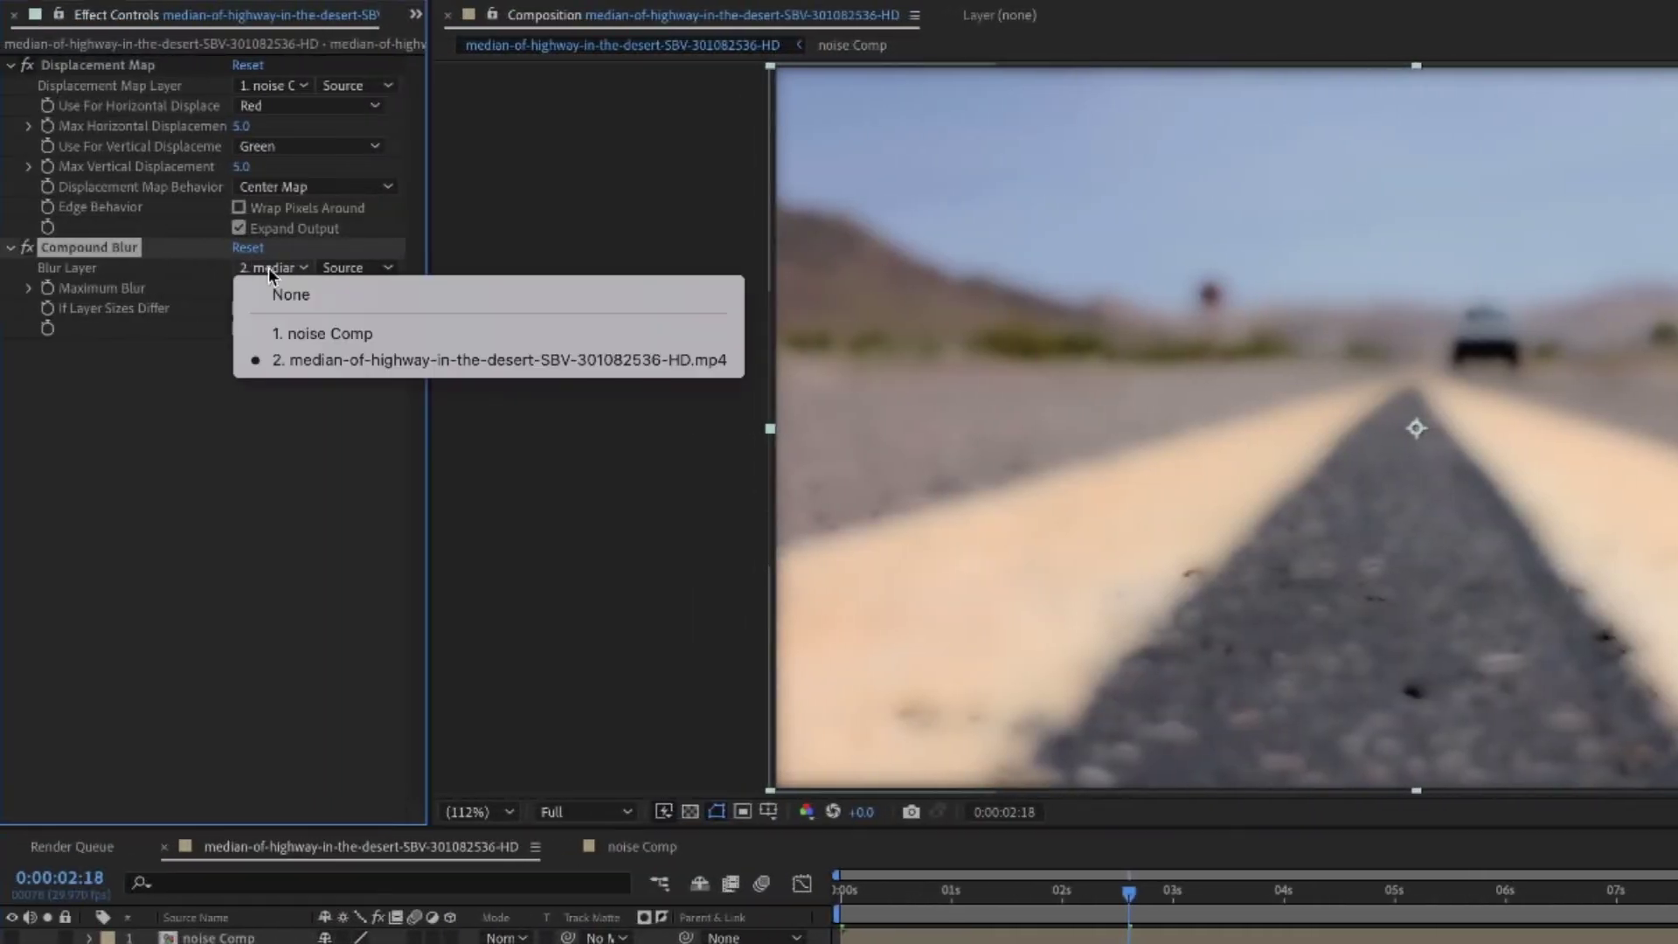
pyautogui.click(300, 333)
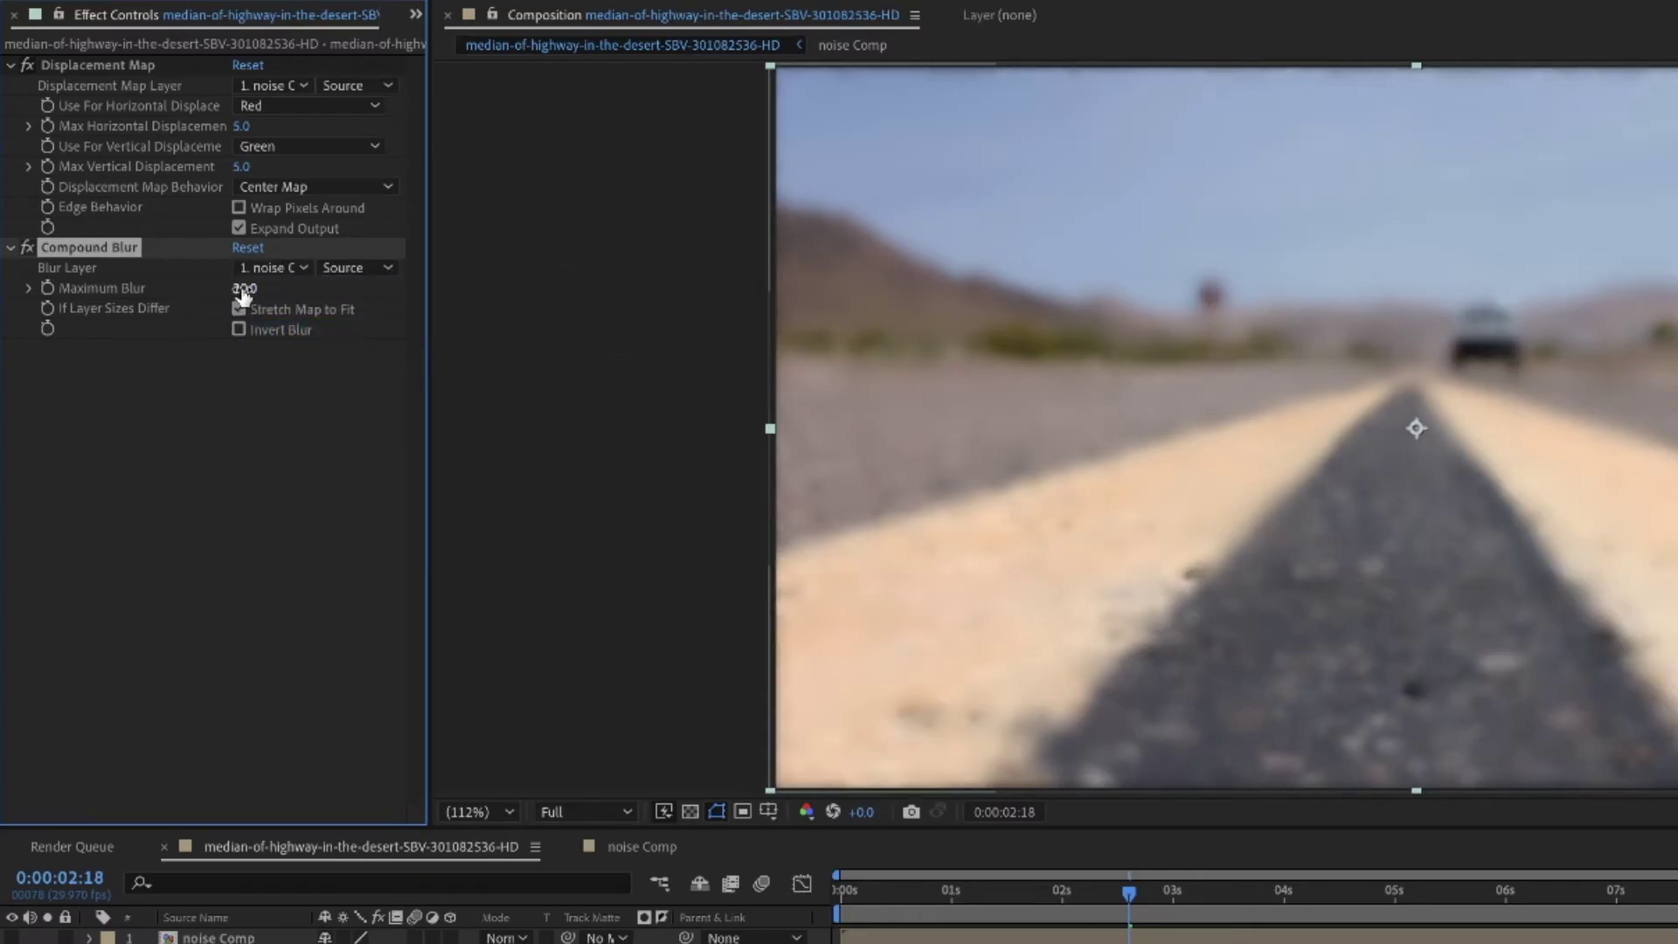
pyautogui.moveTo(244, 296); pyautogui.dragTo(204, 293)
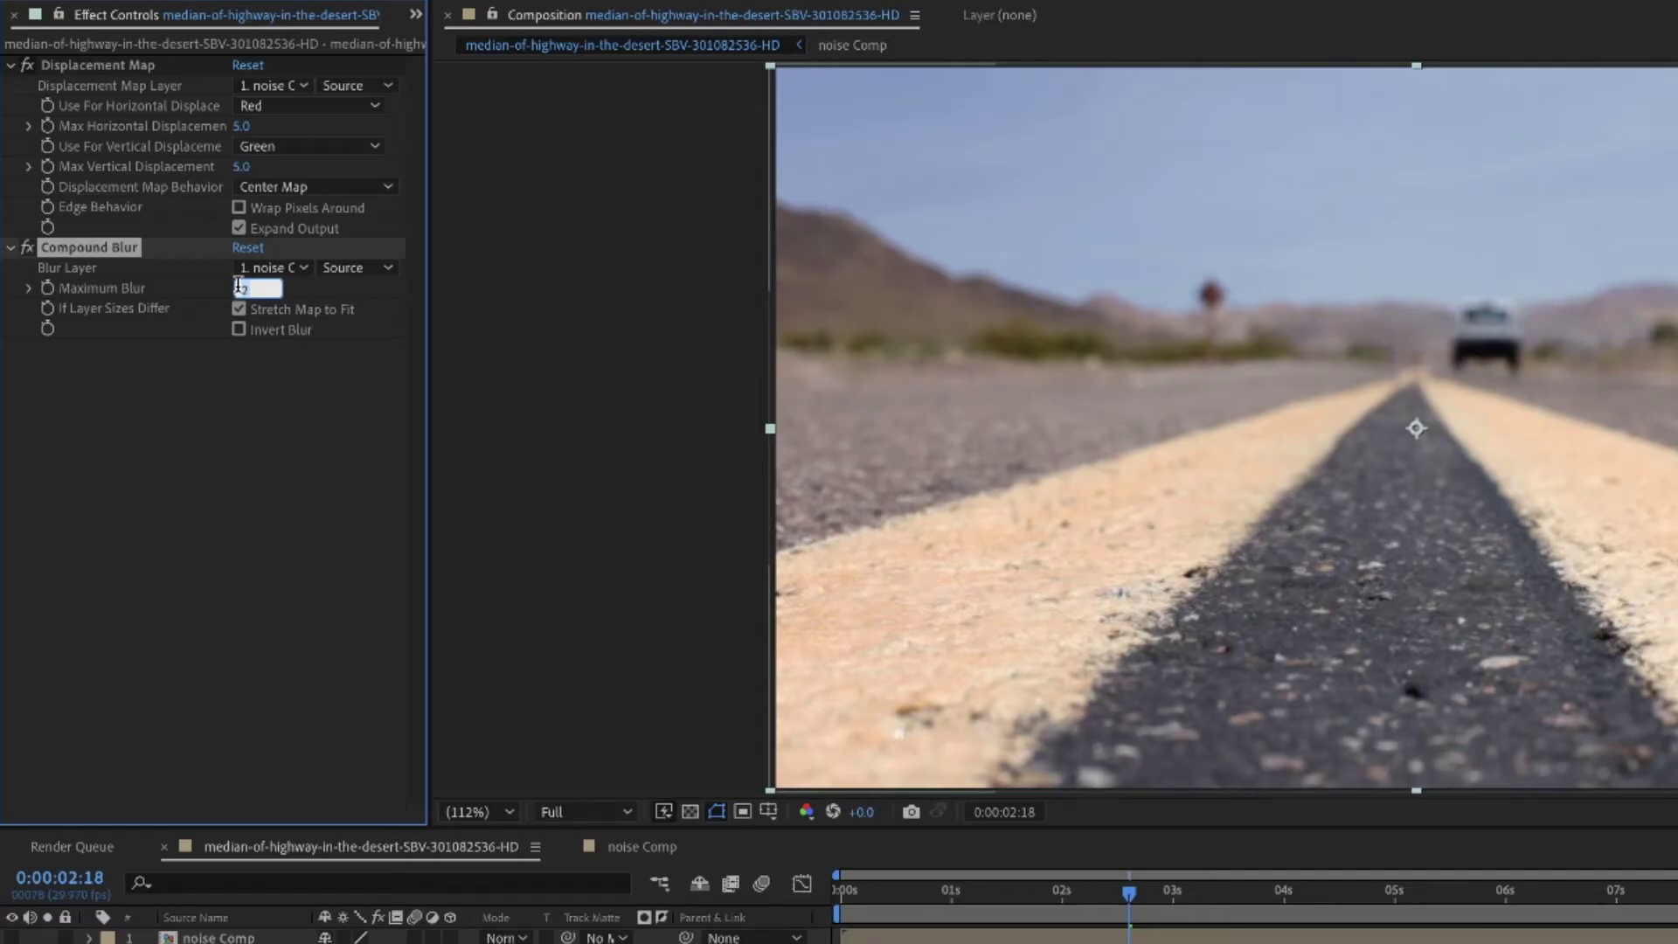
pyautogui.press('Return')
pyautogui.press('space')
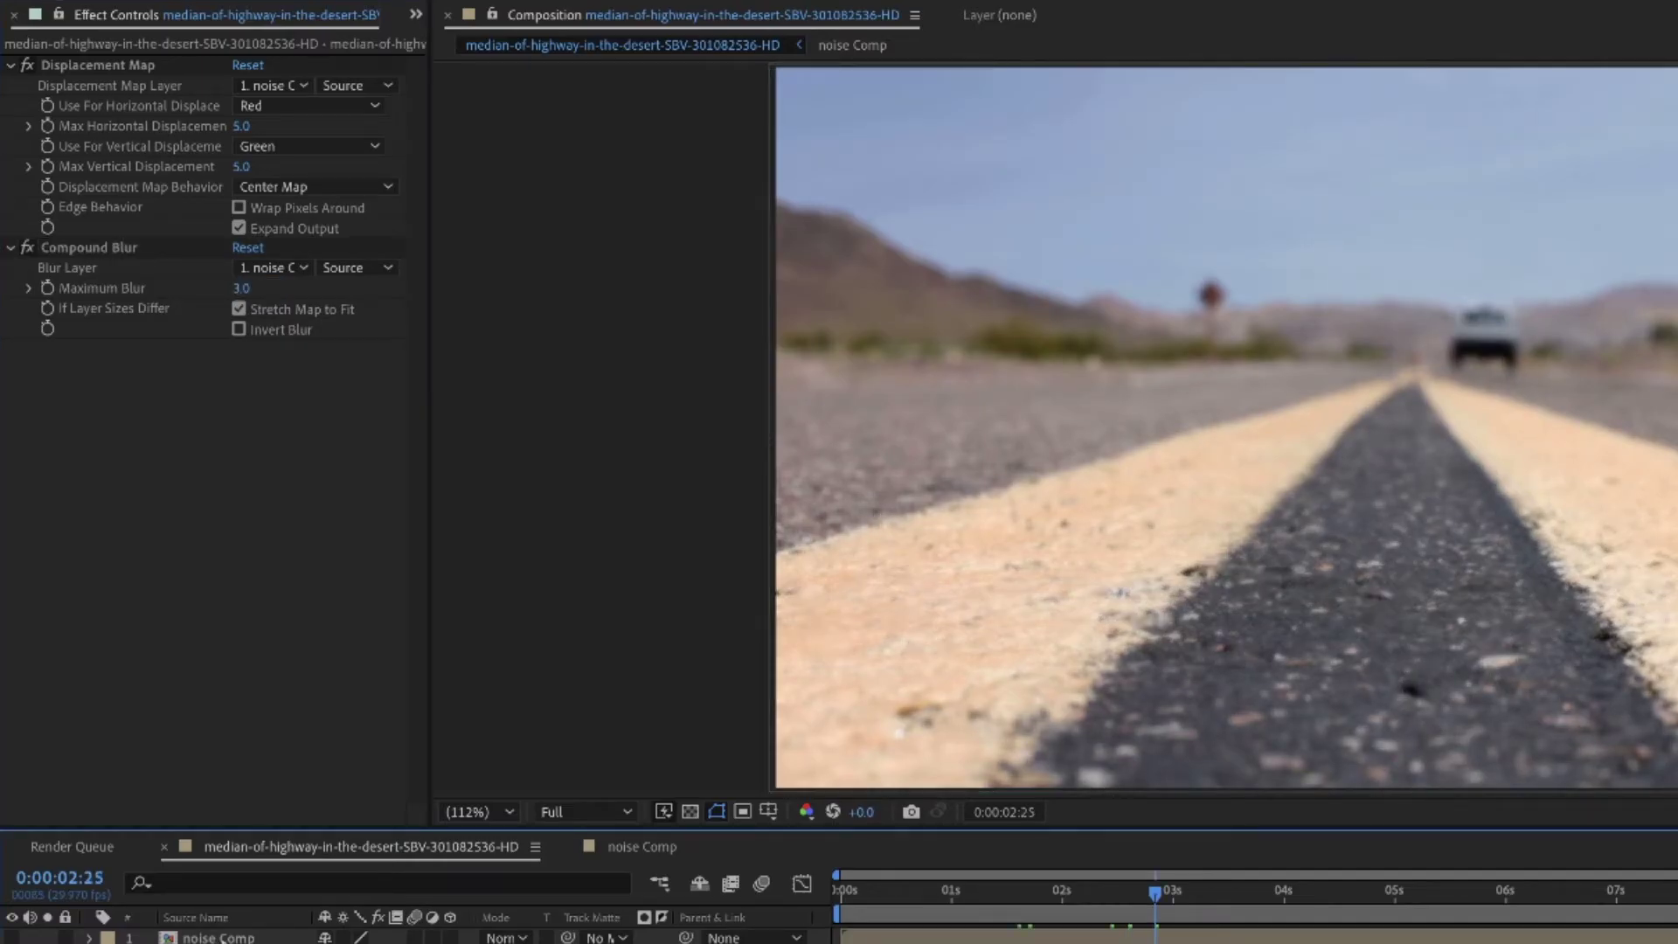
# - Set noise Comp's Fractal Noise Contrast to 251, then reselect the footage layer in the highway comp
pyautogui.doubleClick(218, 937)
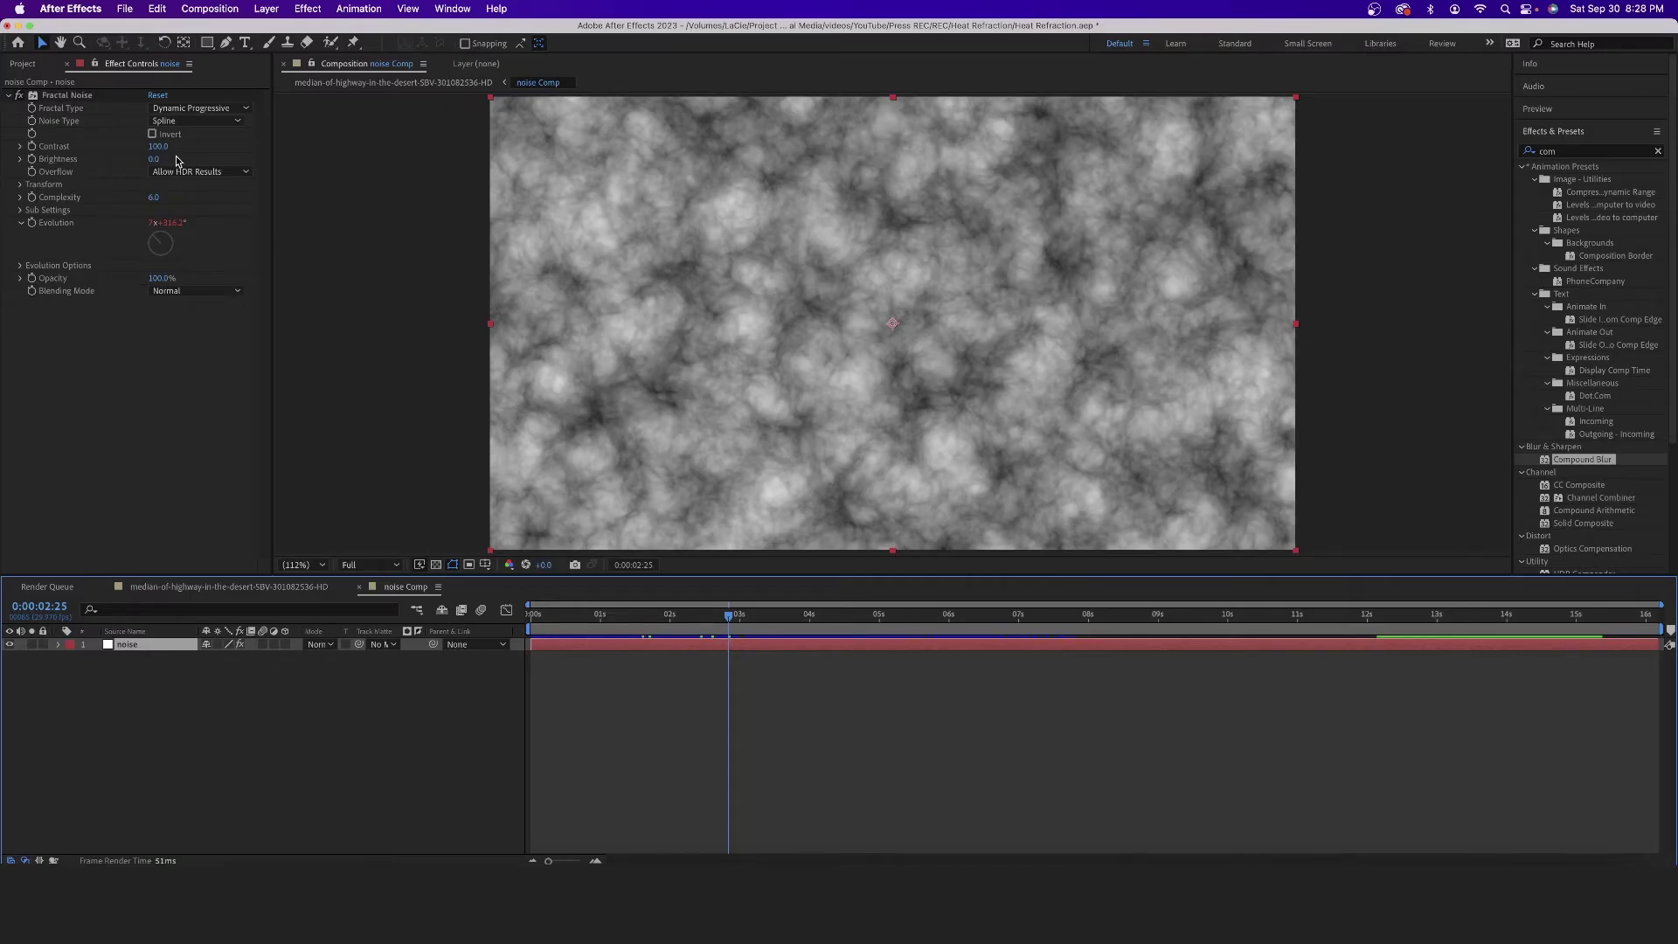
pyautogui.moveTo(158, 151); pyautogui.dragTo(472, 165)
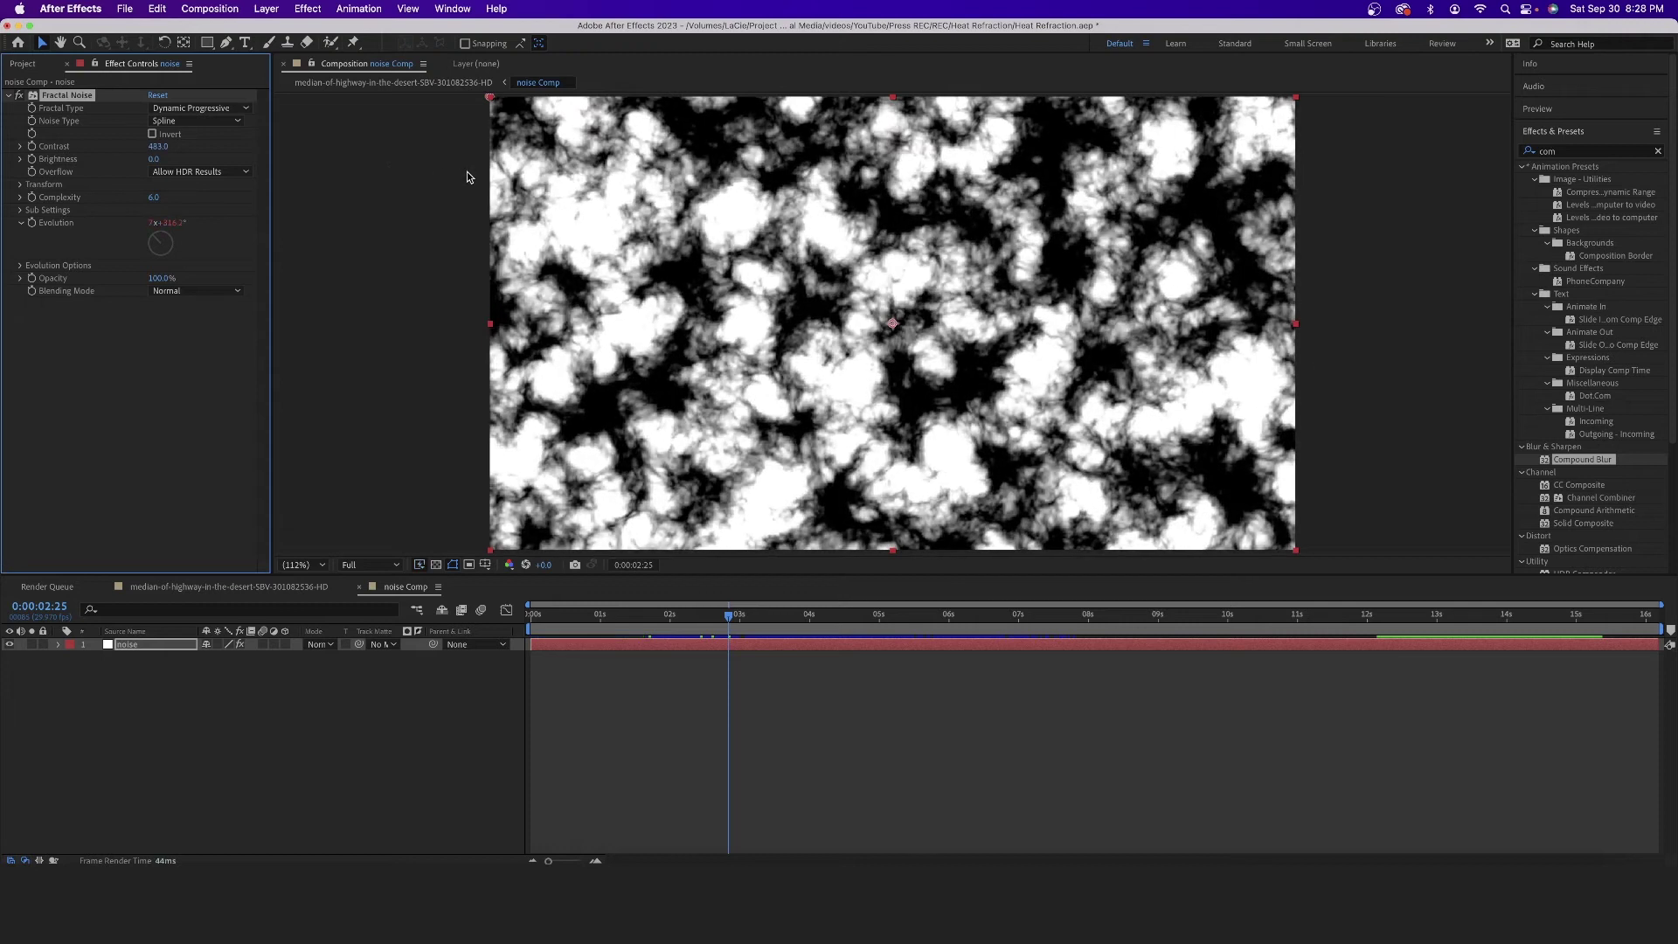
pyautogui.click(221, 586)
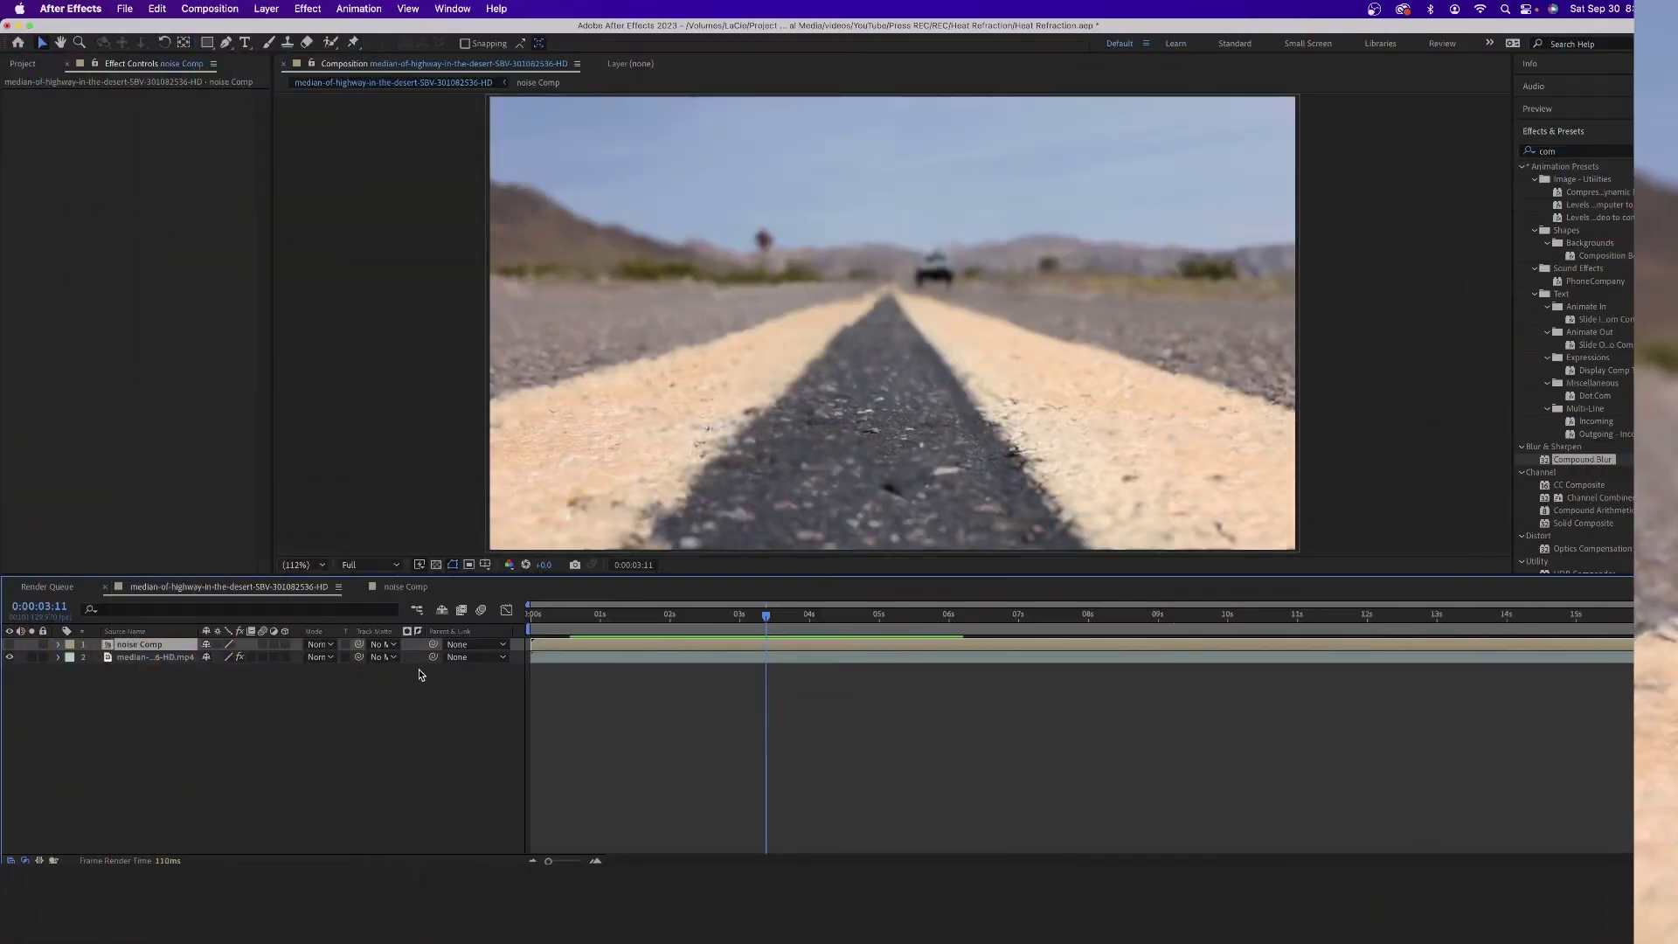
pyautogui.click(414, 590)
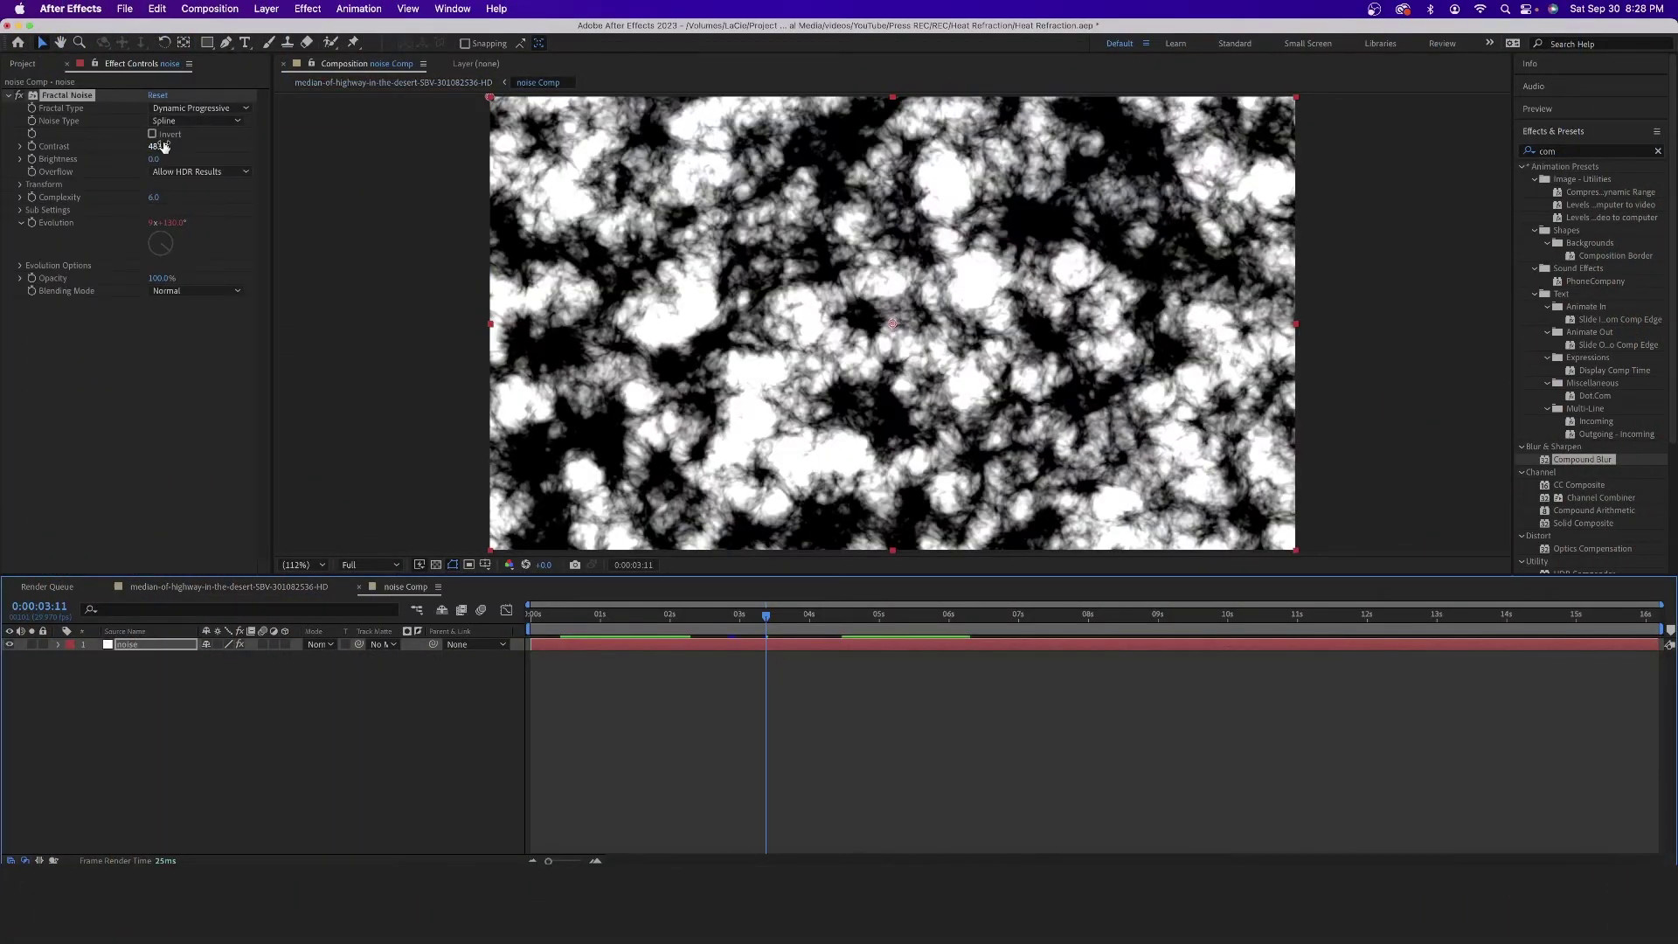
pyautogui.moveTo(148, 146)
pyautogui.mouseDown()
pyautogui.moveTo(110, 174)
pyautogui.moveTo(143, 163)
pyautogui.mouseUp()
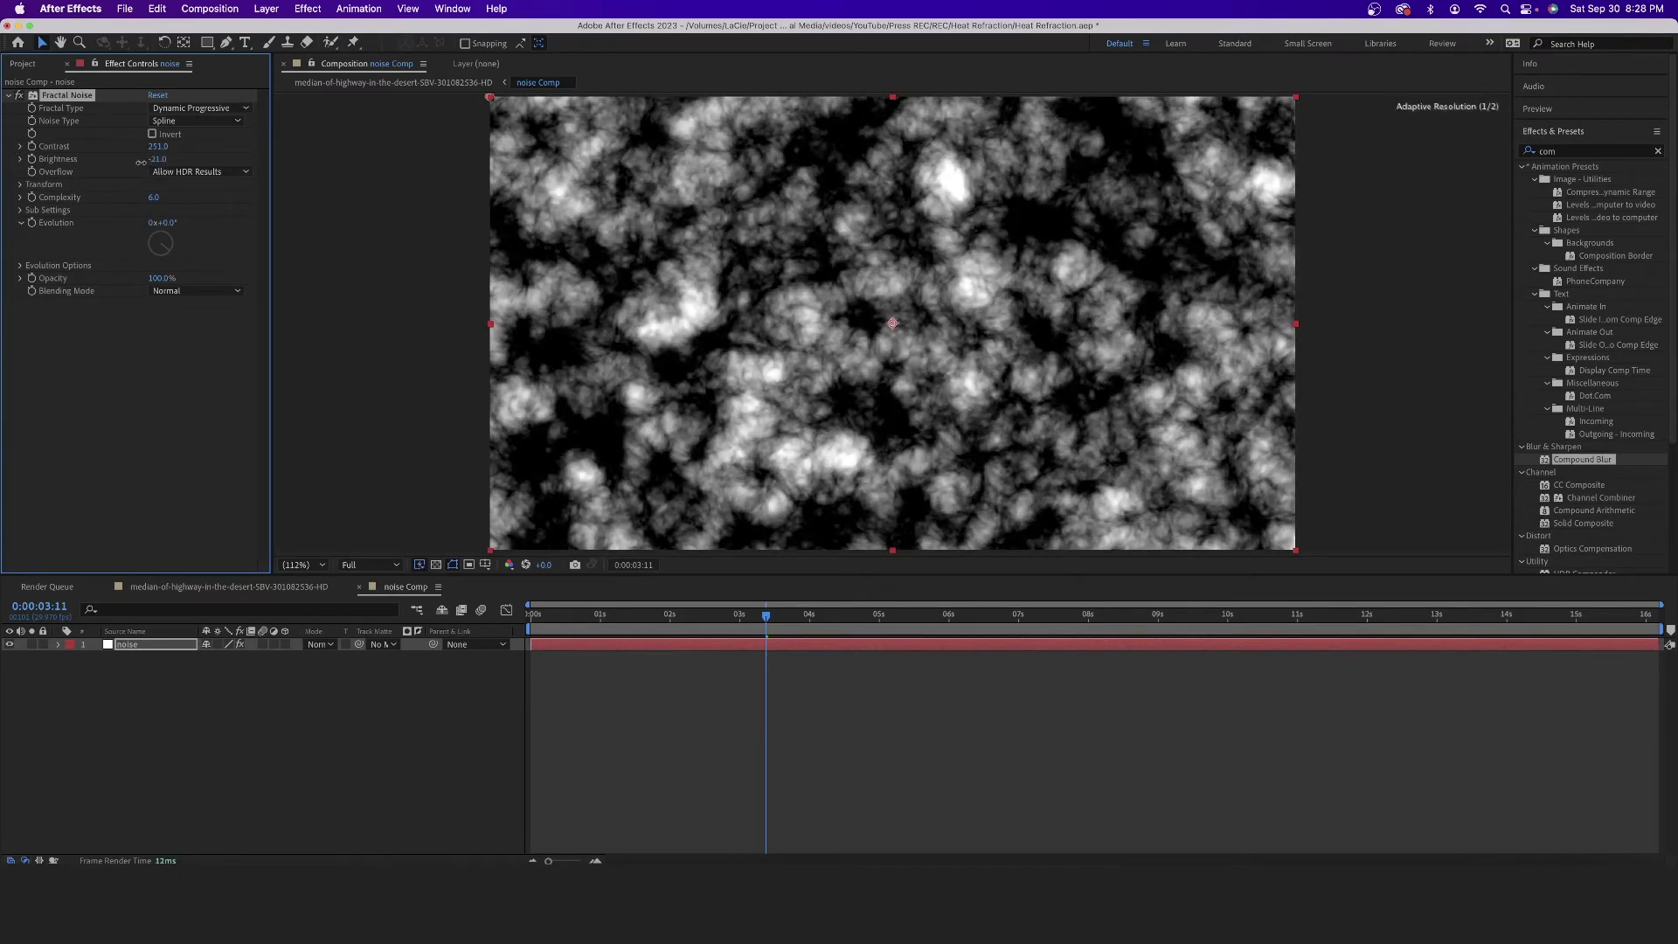
pyautogui.click(235, 587)
pyautogui.click(154, 655)
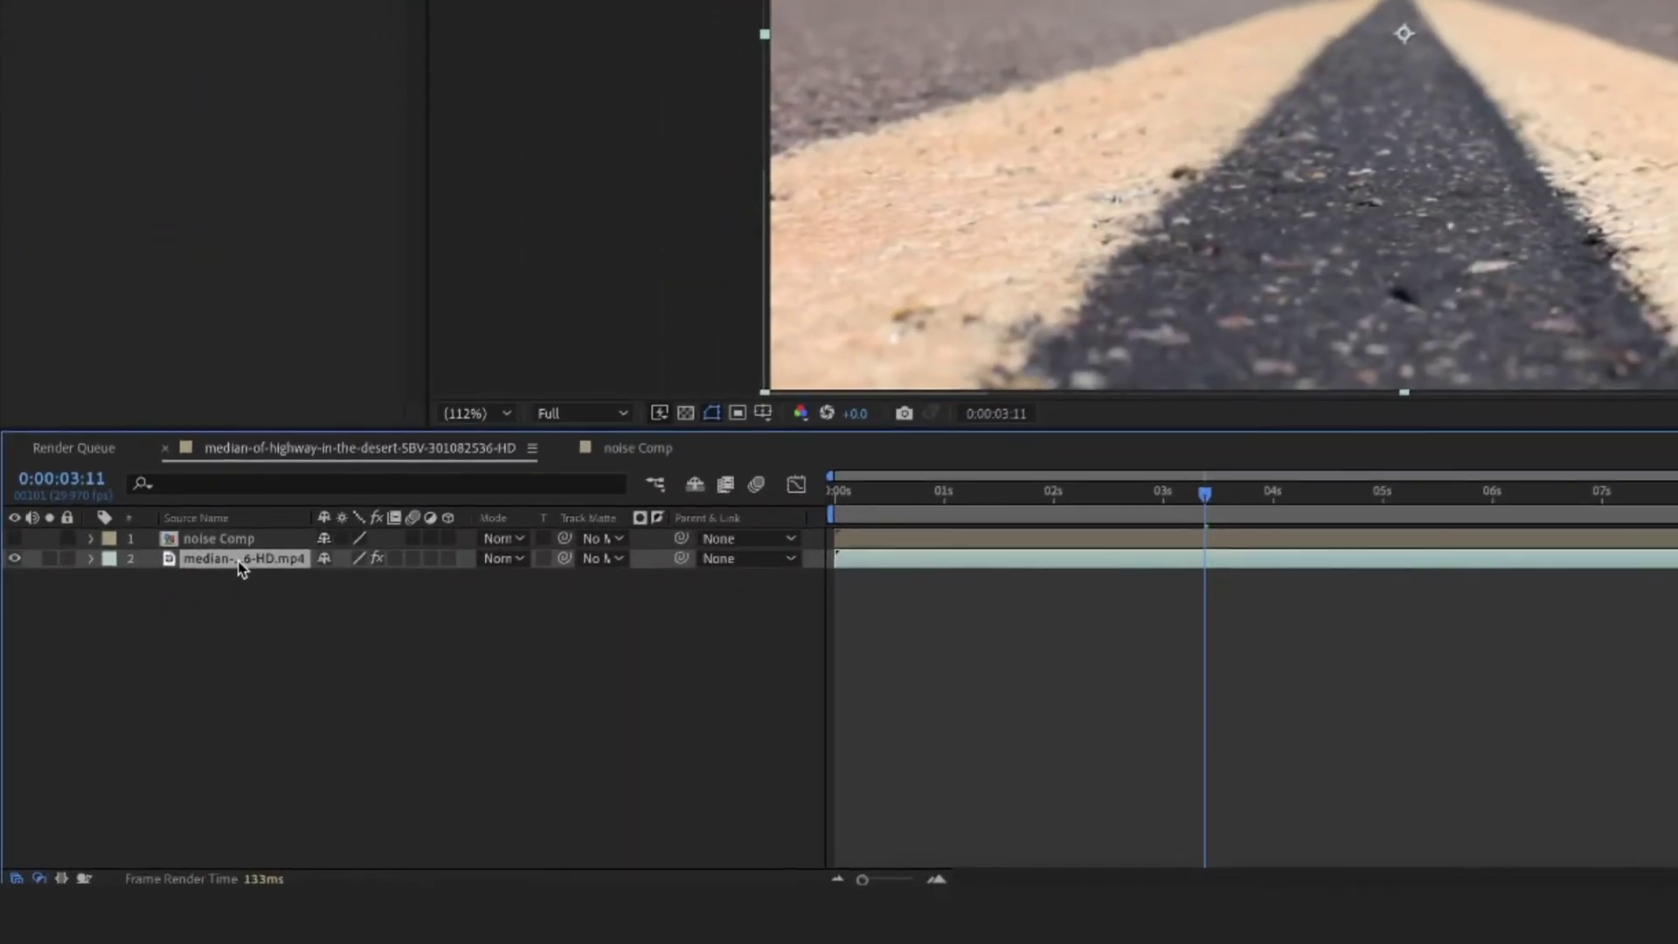
# - Pre-compose the highway footage layer as 'clip comp' and duplicate it
pyautogui.rightClick(235, 562)
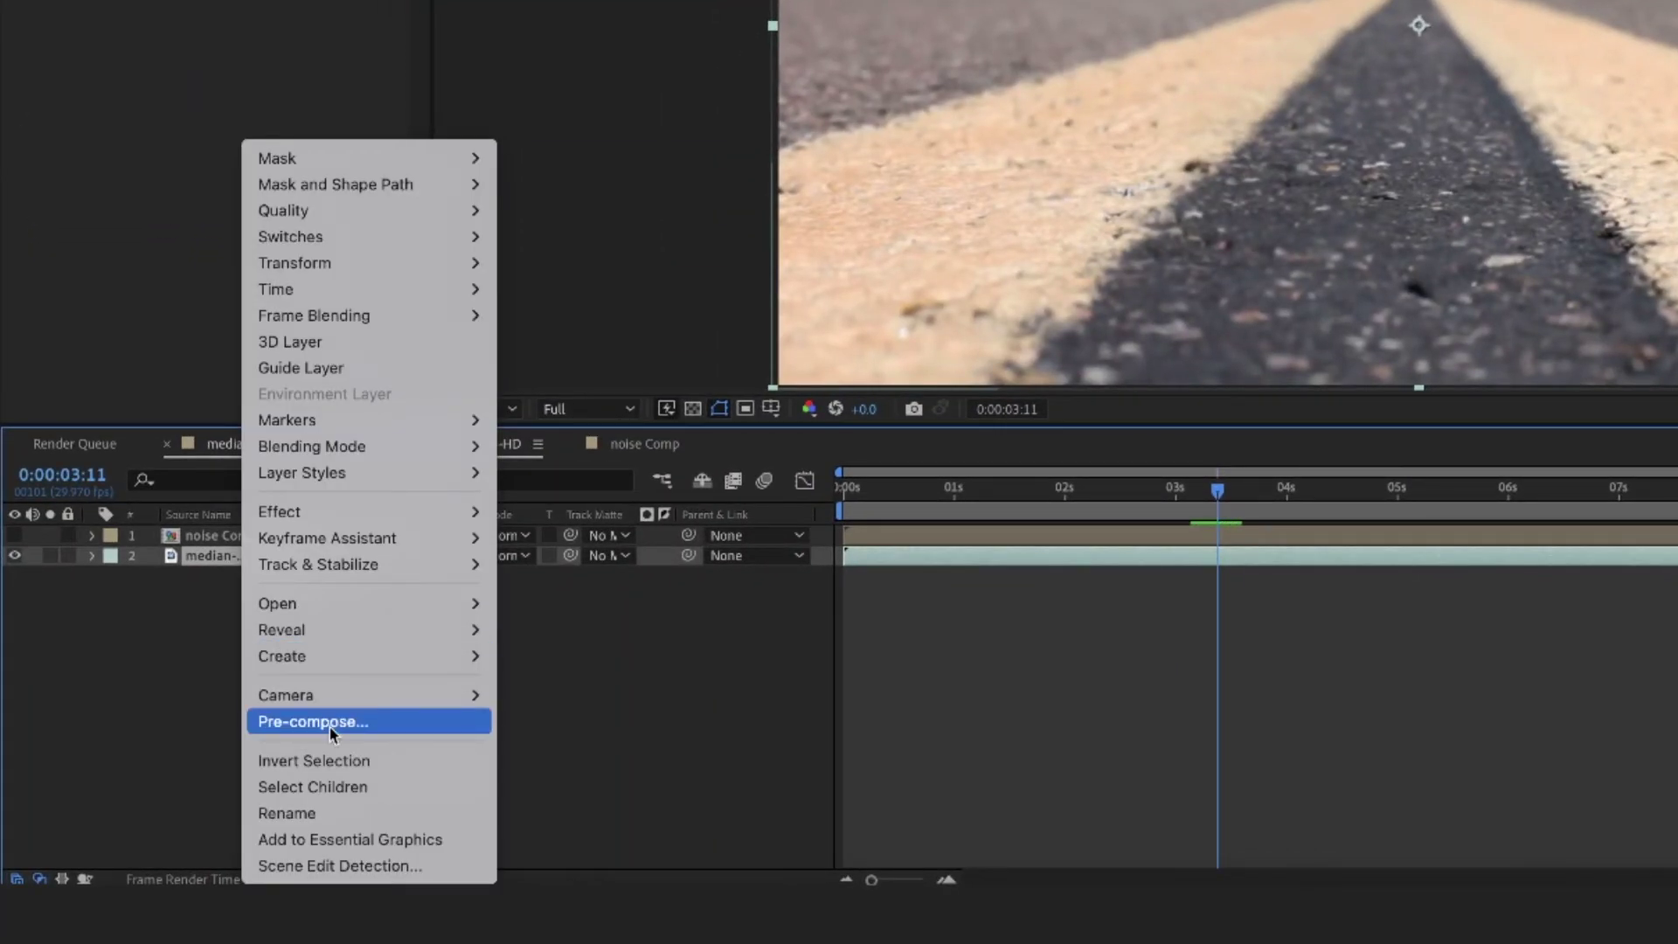
pyautogui.click(331, 729)
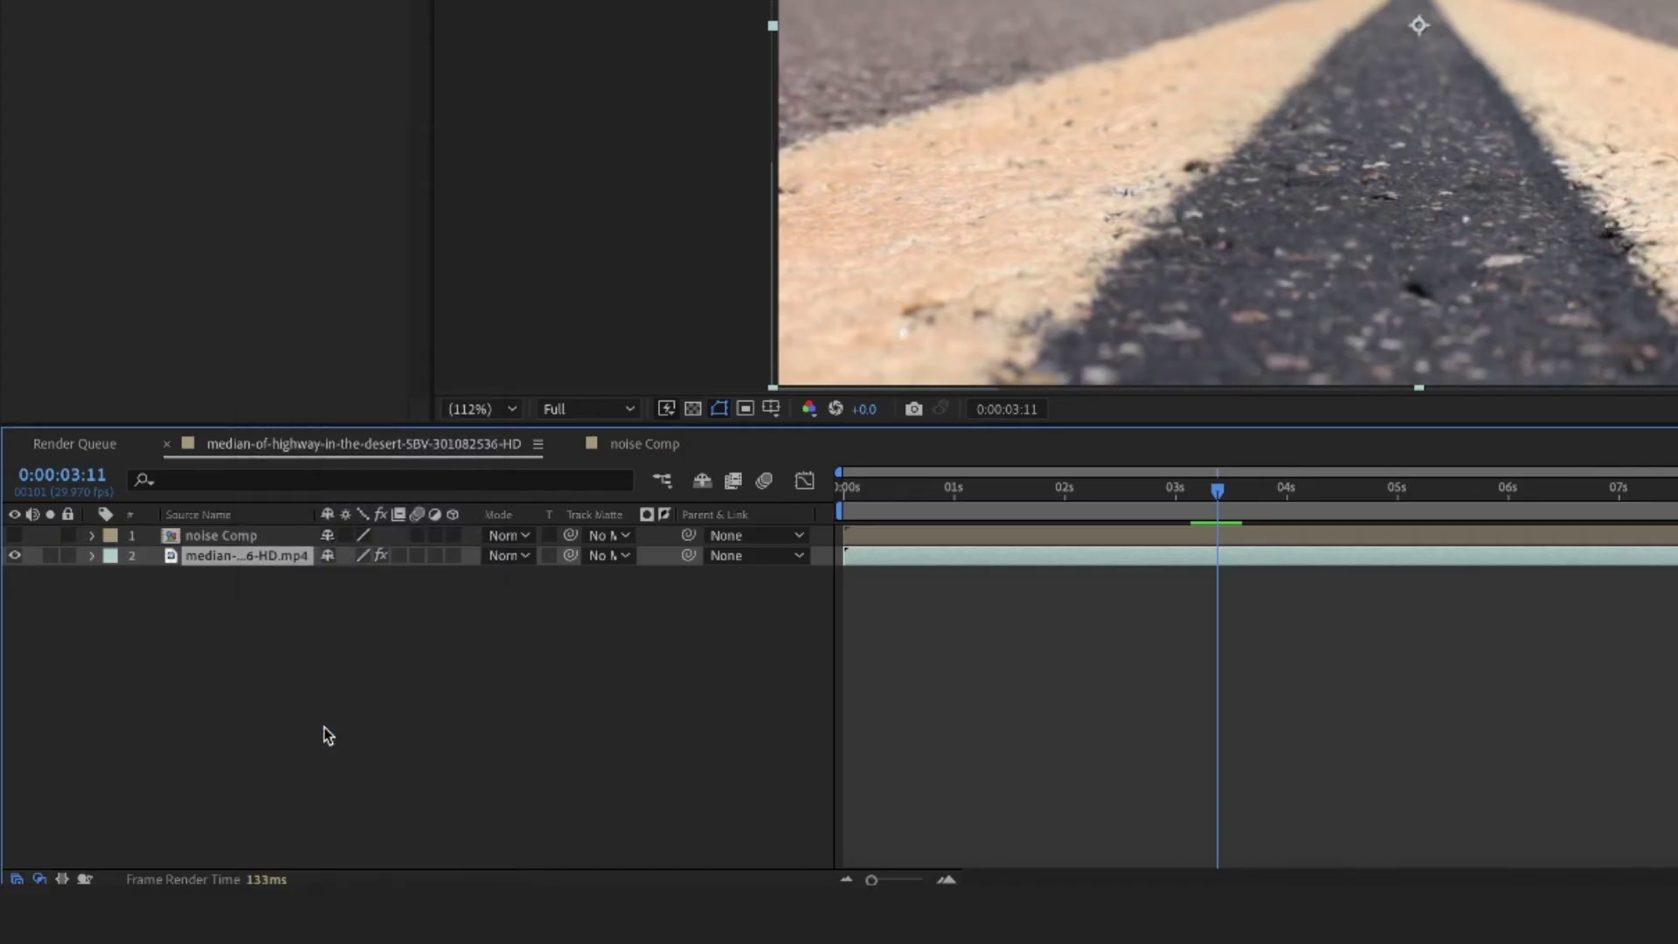
pyautogui.press('BackSpace')
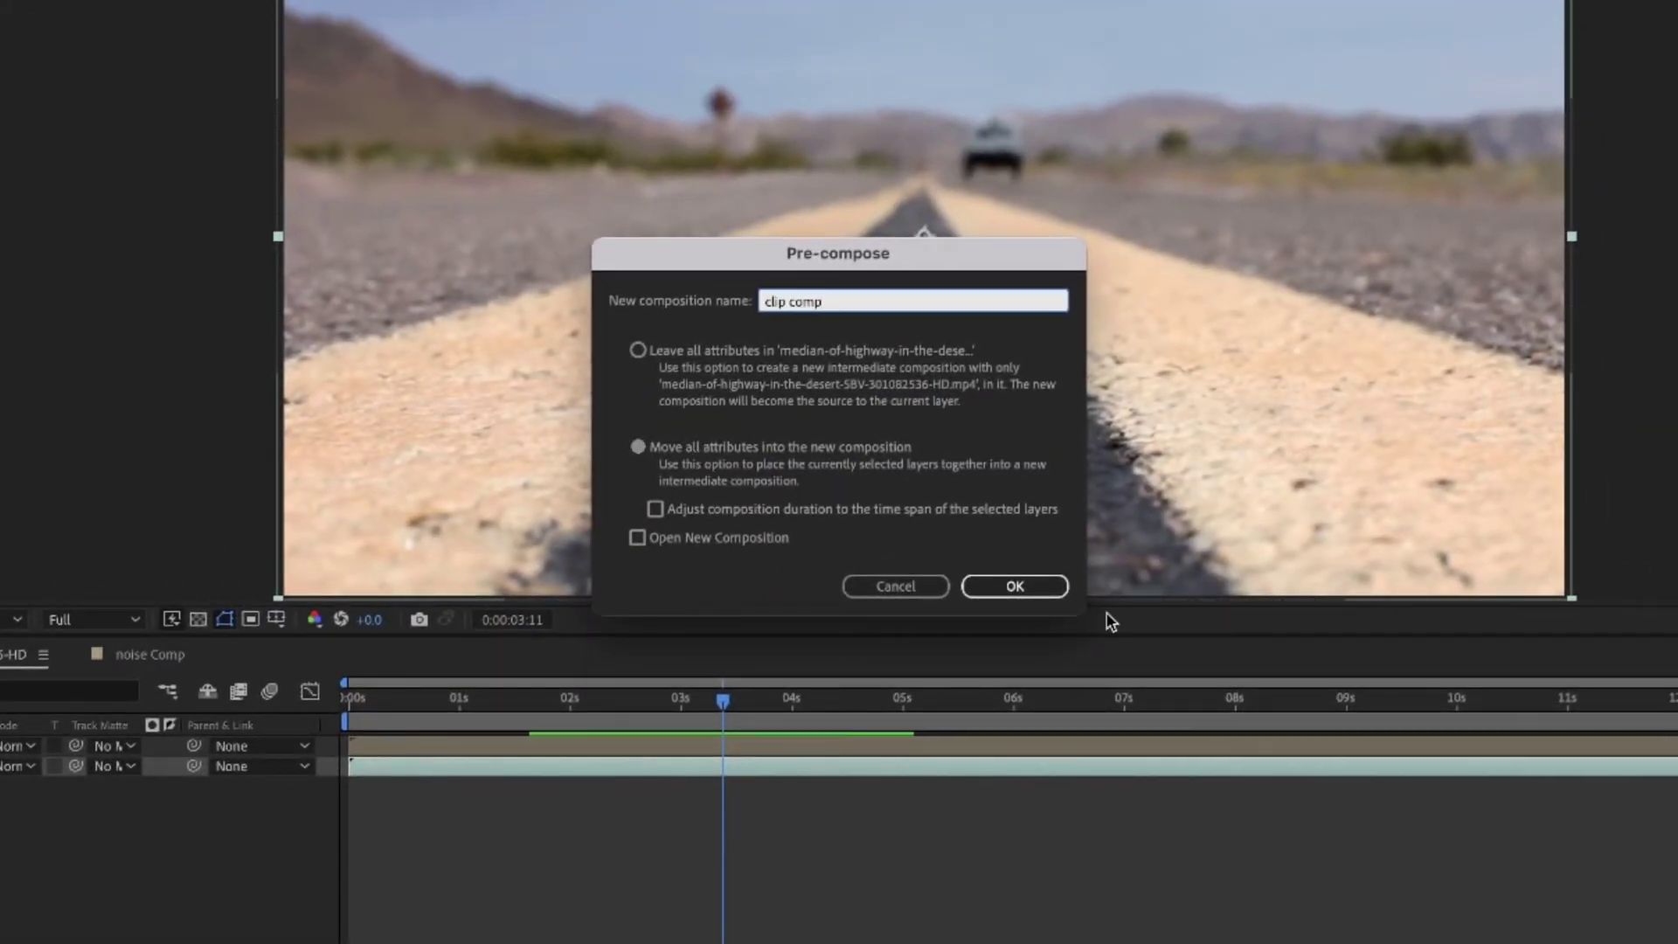
pyautogui.click(1016, 586)
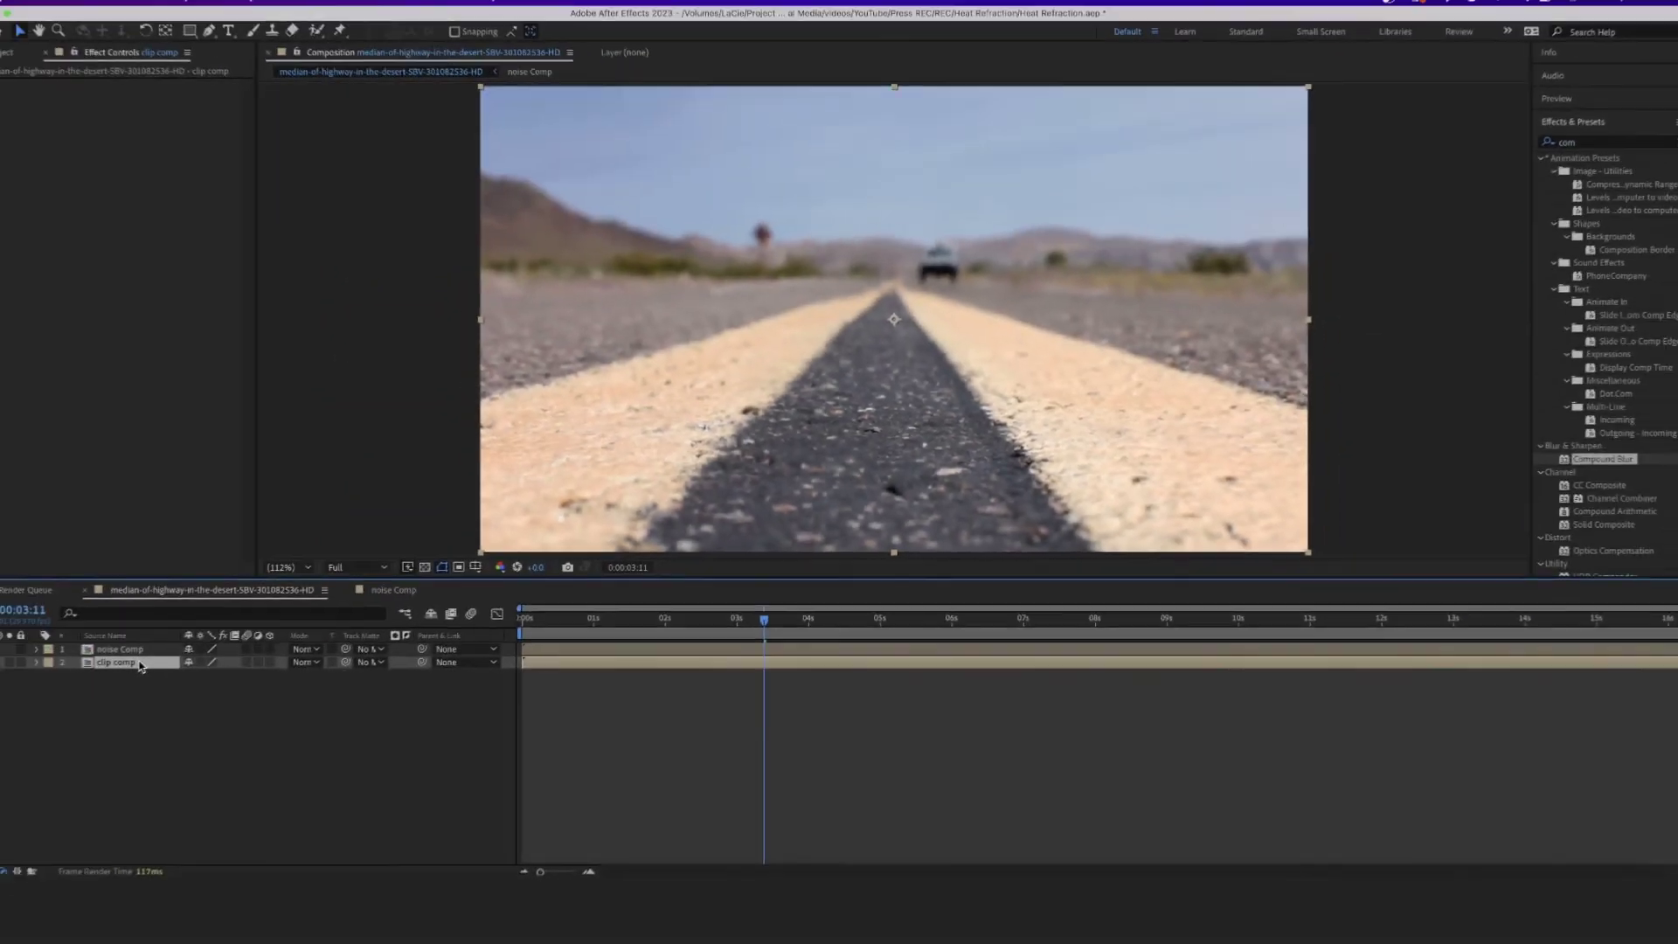
pyautogui.press('super+d')
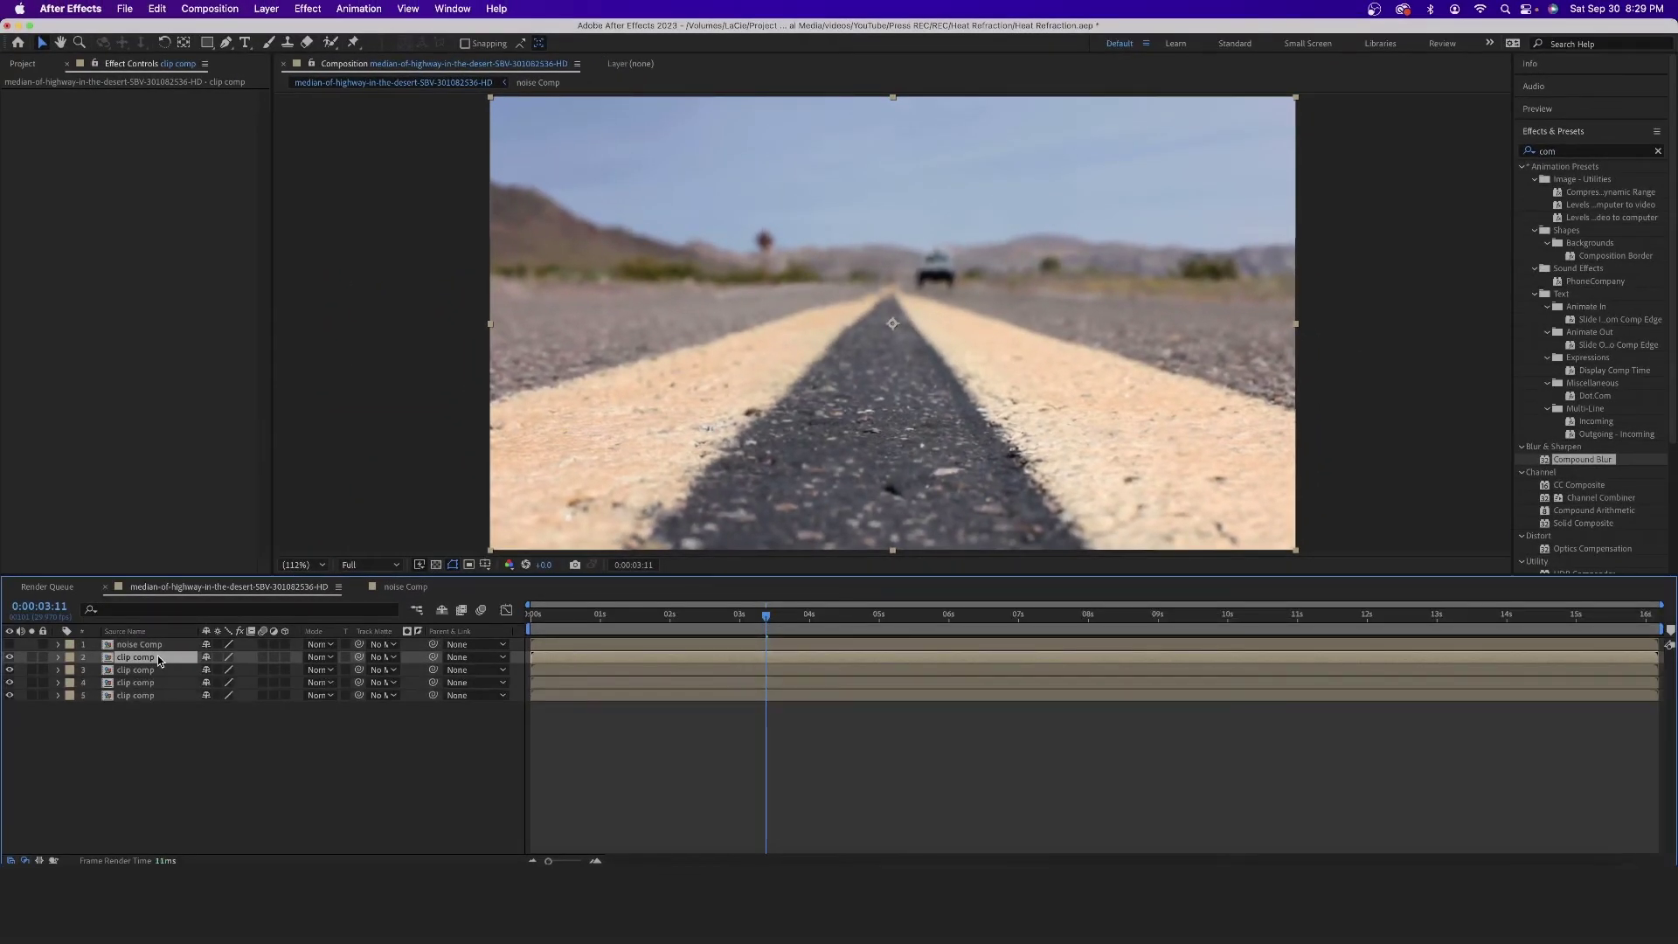
# - Nest the three clip comp layers into a new precomp named 'RGB Comp'
pyautogui.click(137, 687)
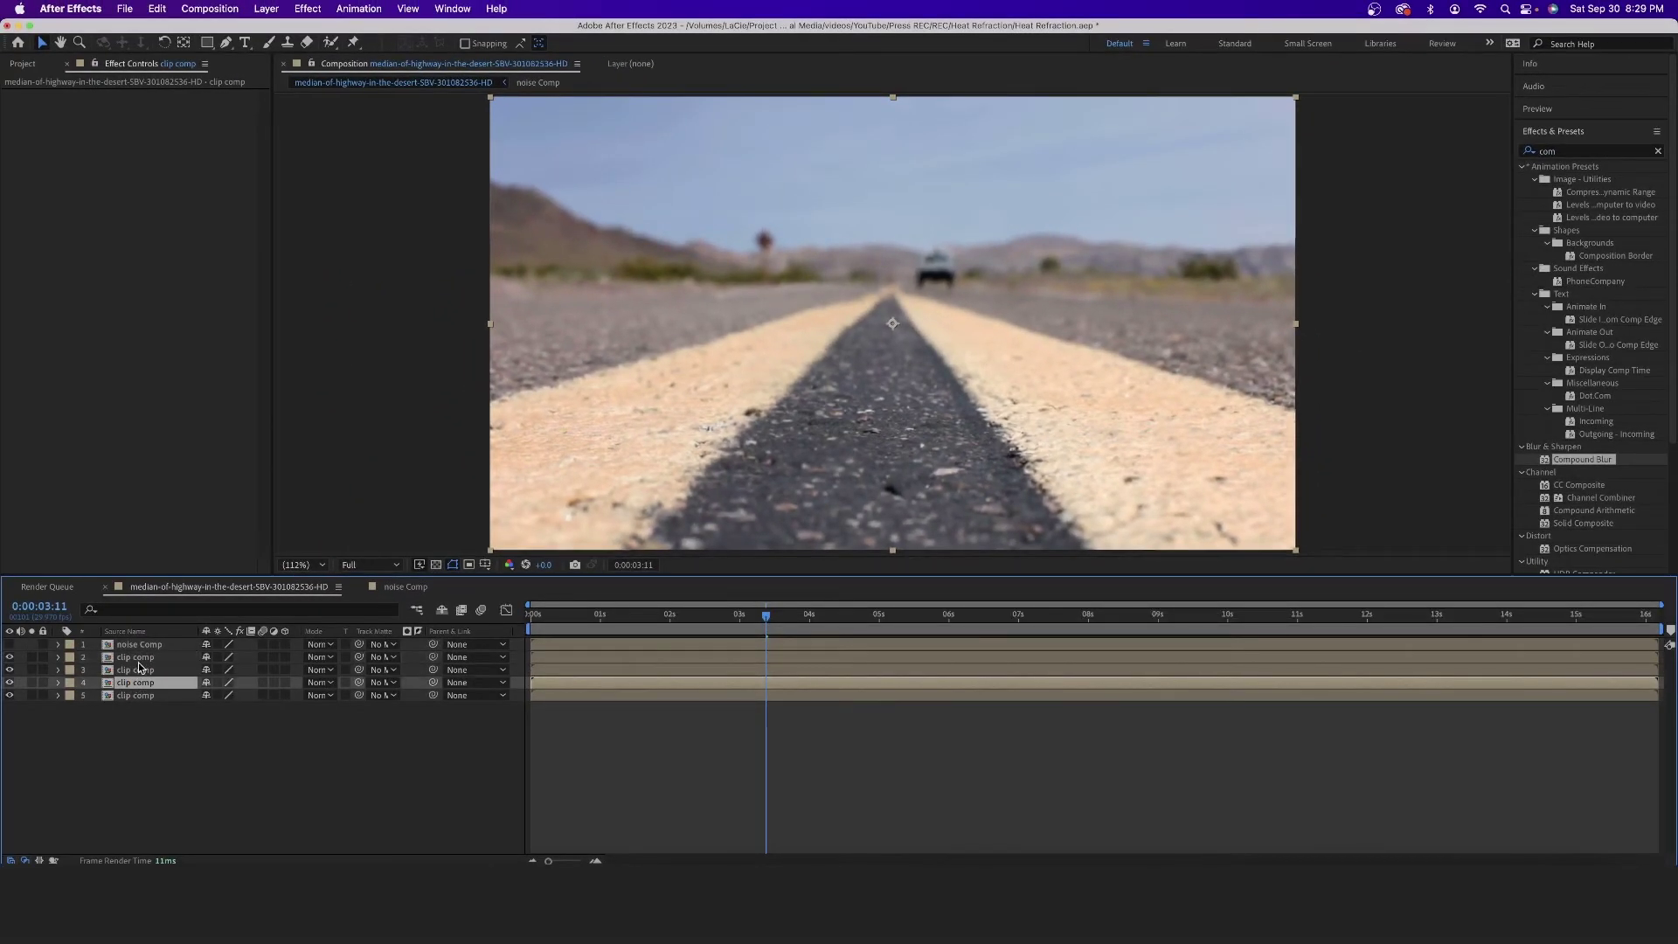
pyautogui.keyDown('shift'); pyautogui.click(143, 659); pyautogui.keyUp('shift')
pyautogui.rightClick(143, 664)
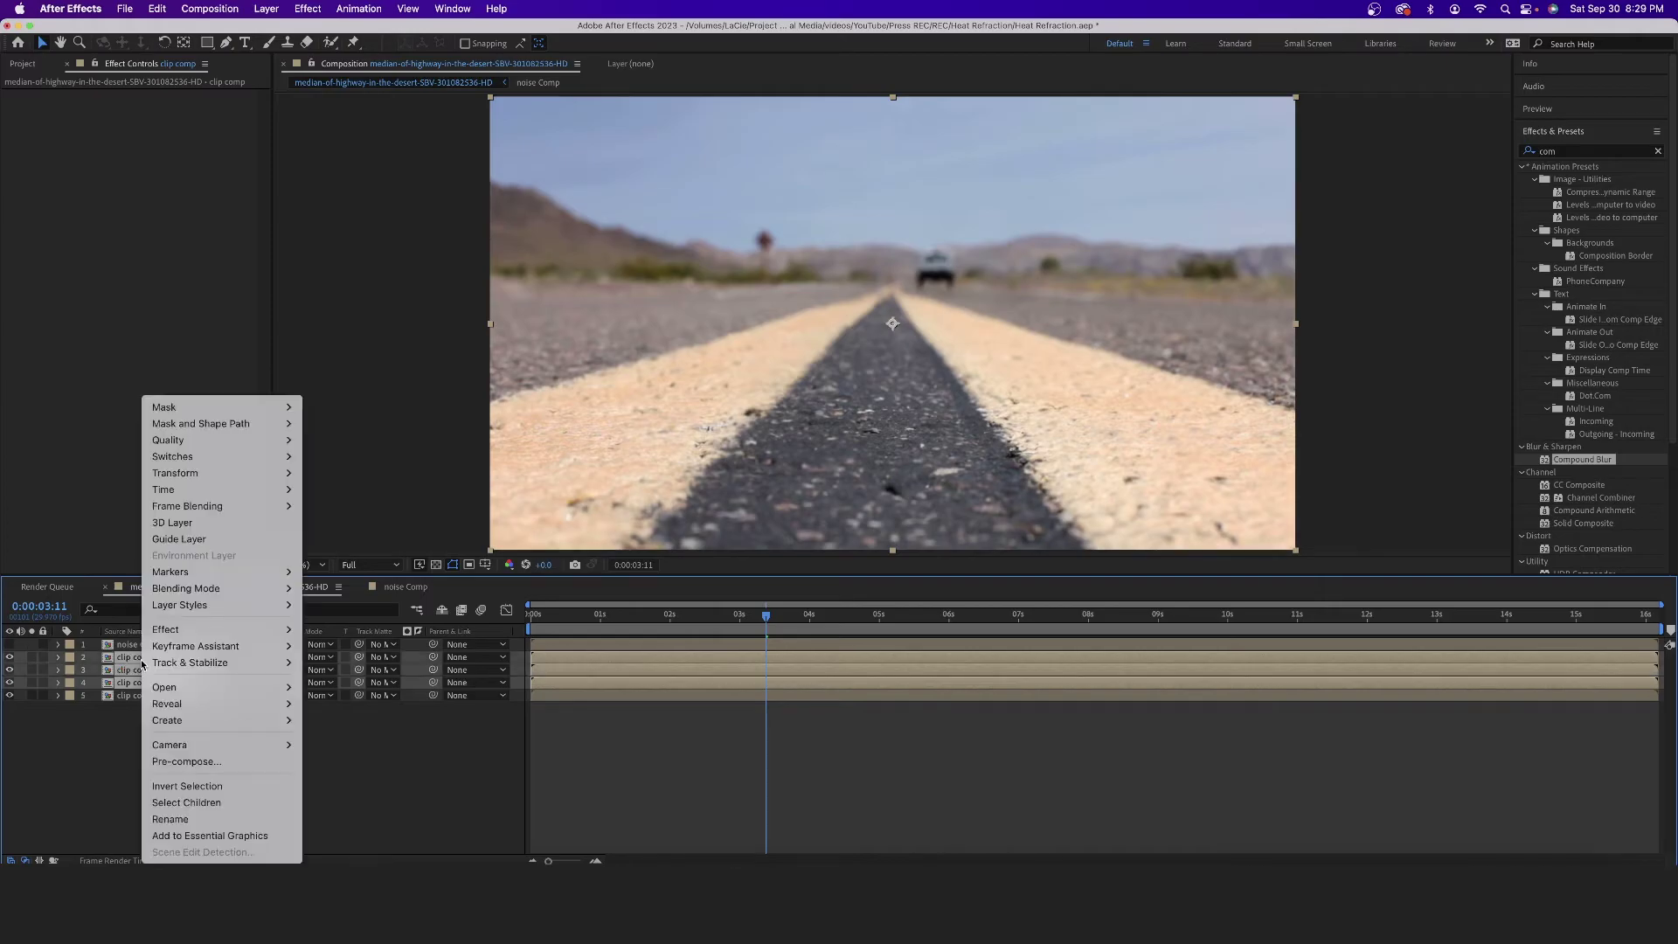
pyautogui.click(195, 762)
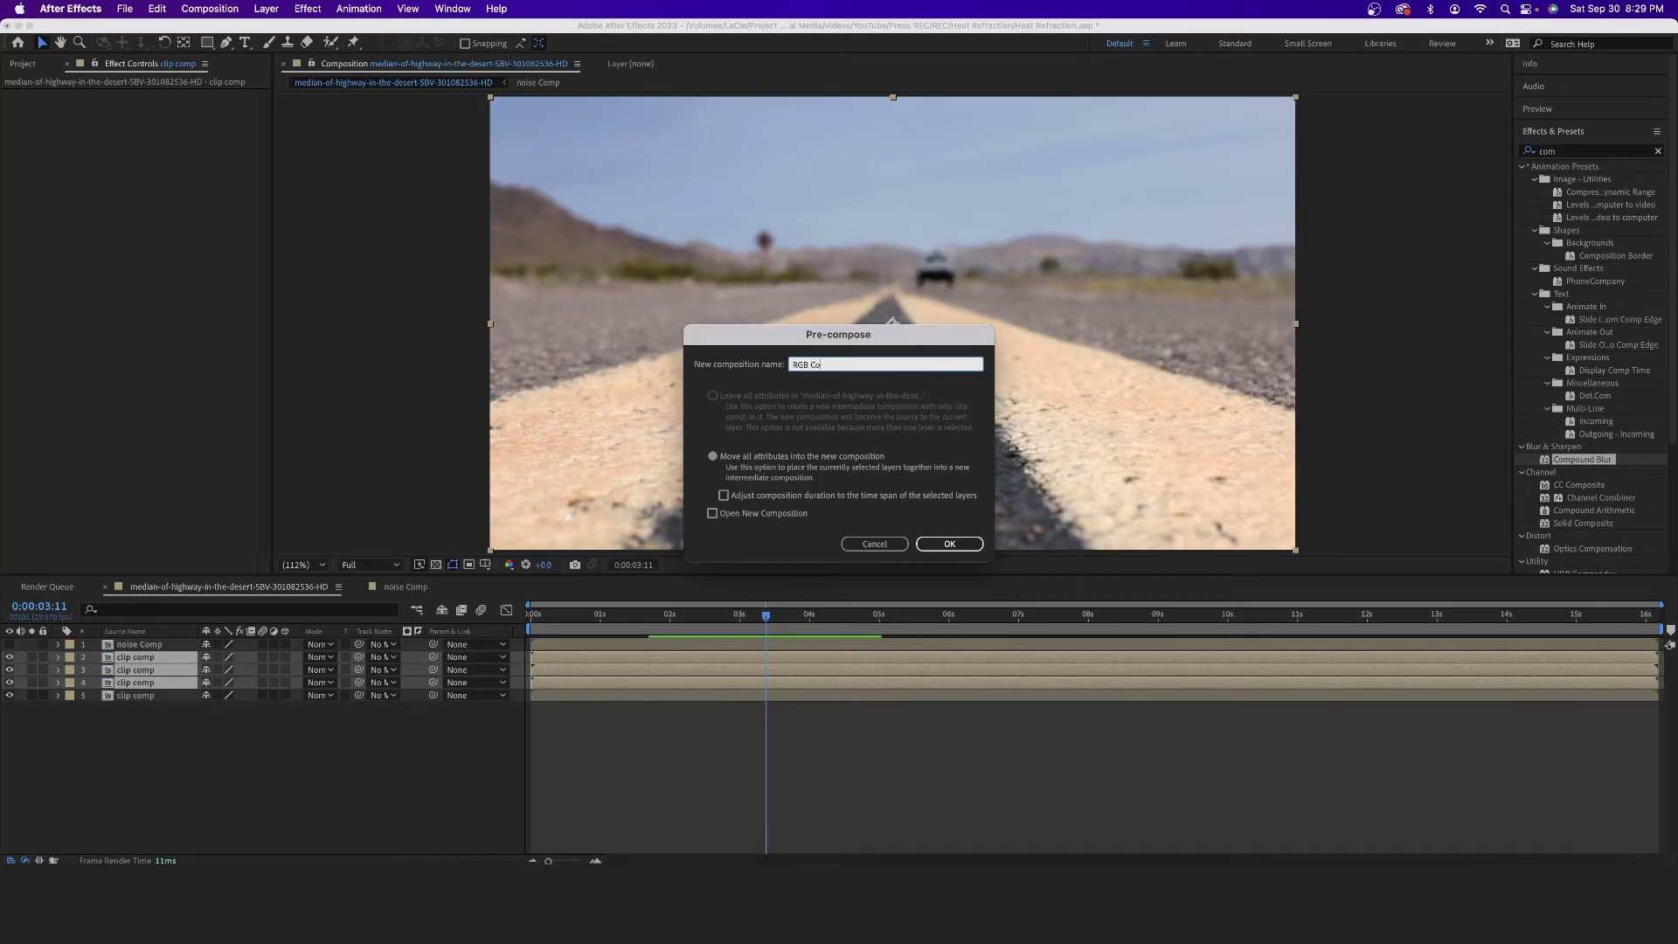
pyautogui.click(959, 546)
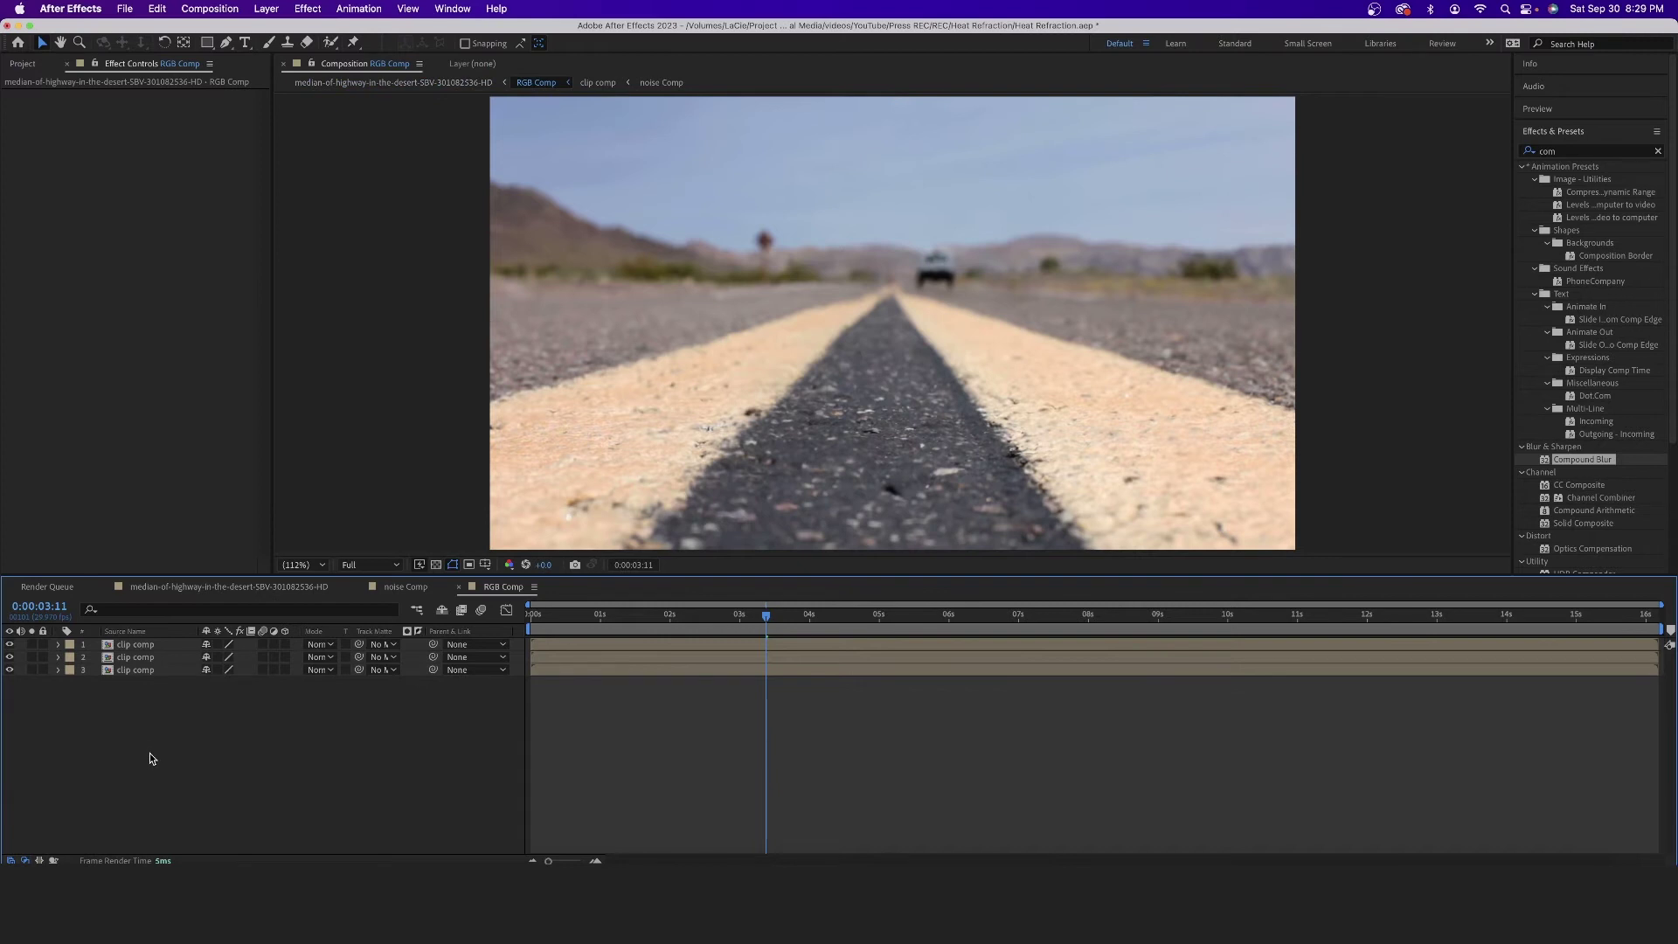
# - Apply the Shift Channels effect to the clip comp layers
pyautogui.moveTo(146, 753); pyautogui.dragTo(180, 644)
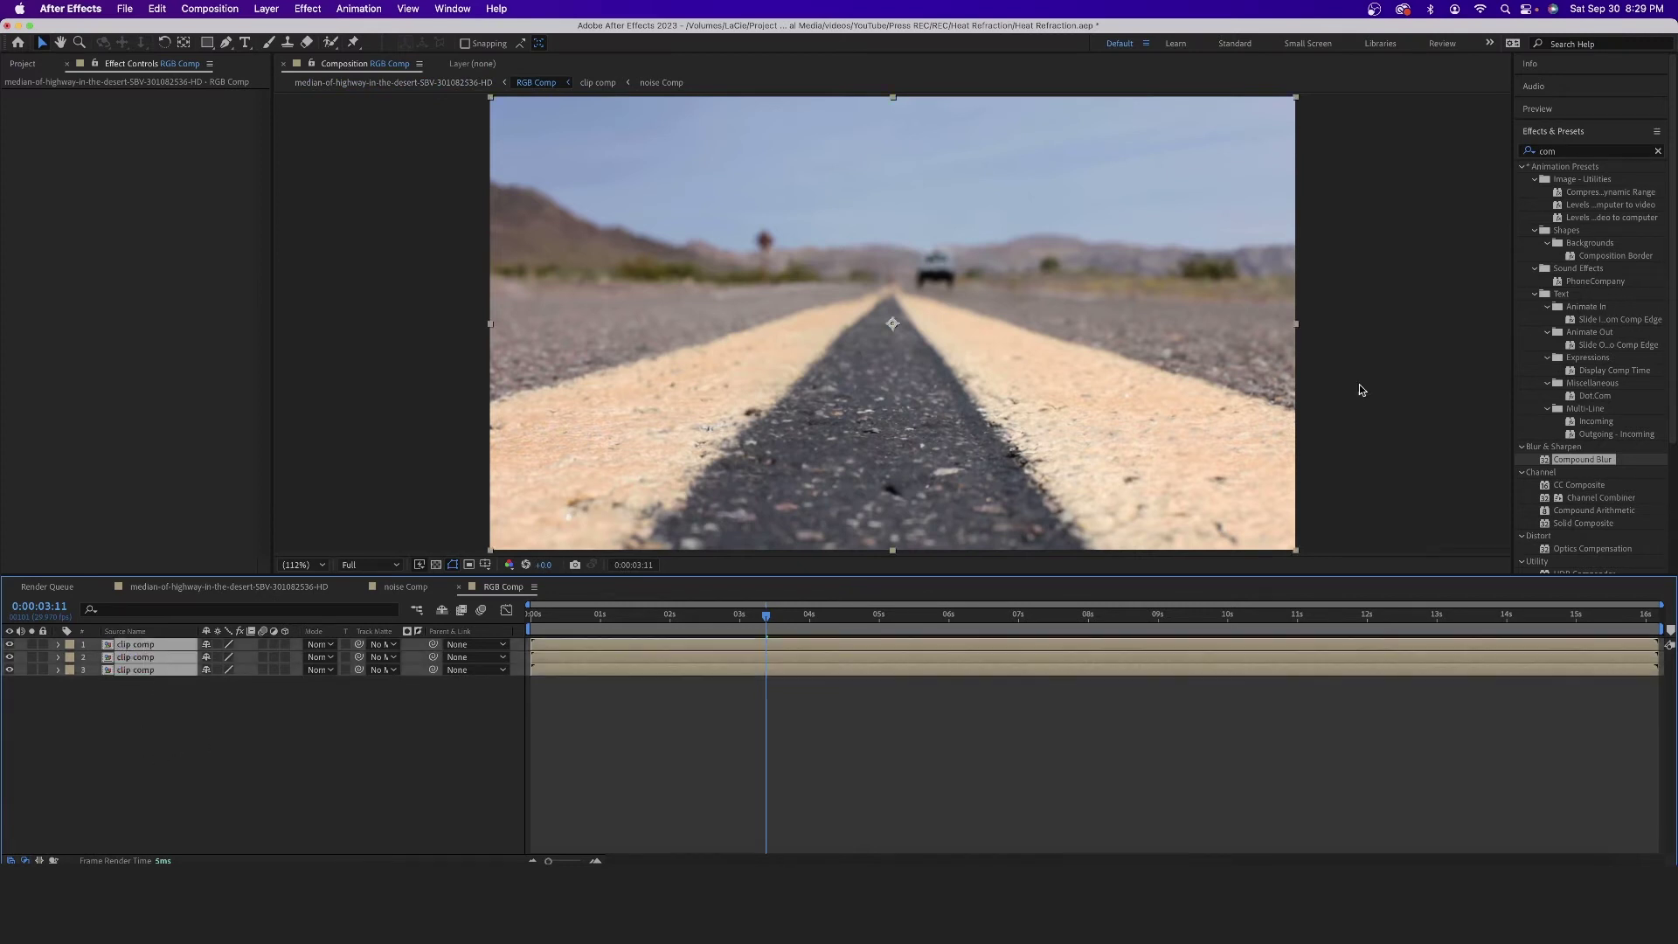
pyautogui.click(1590, 150)
pyautogui.write('sh')
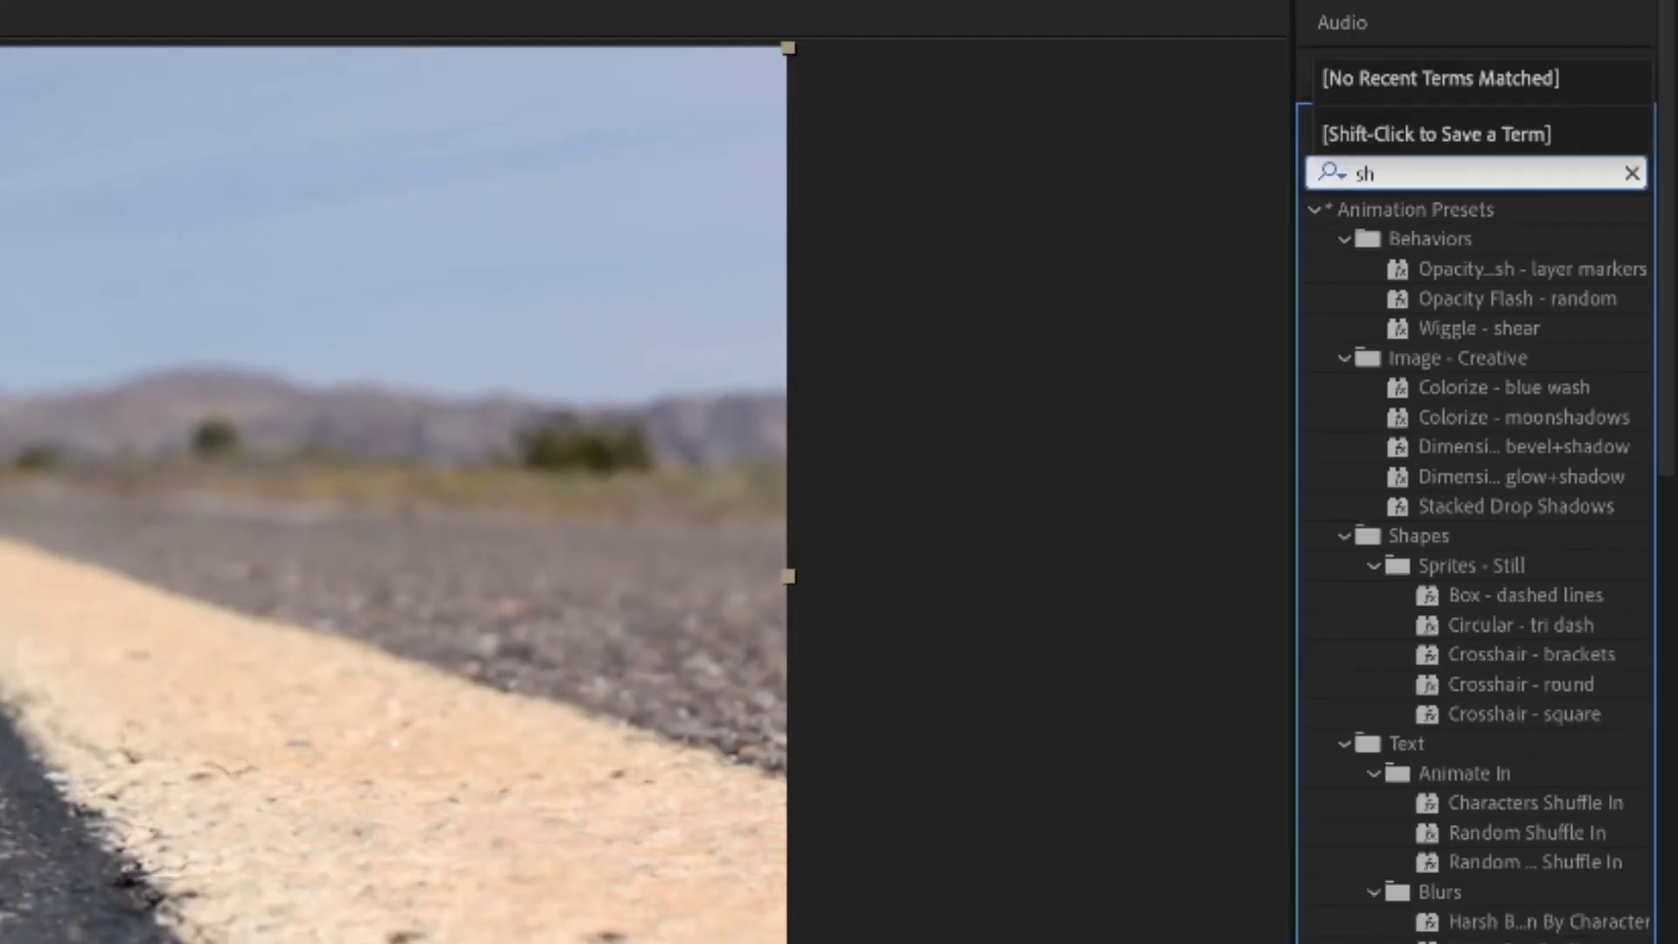
pyautogui.write('i')
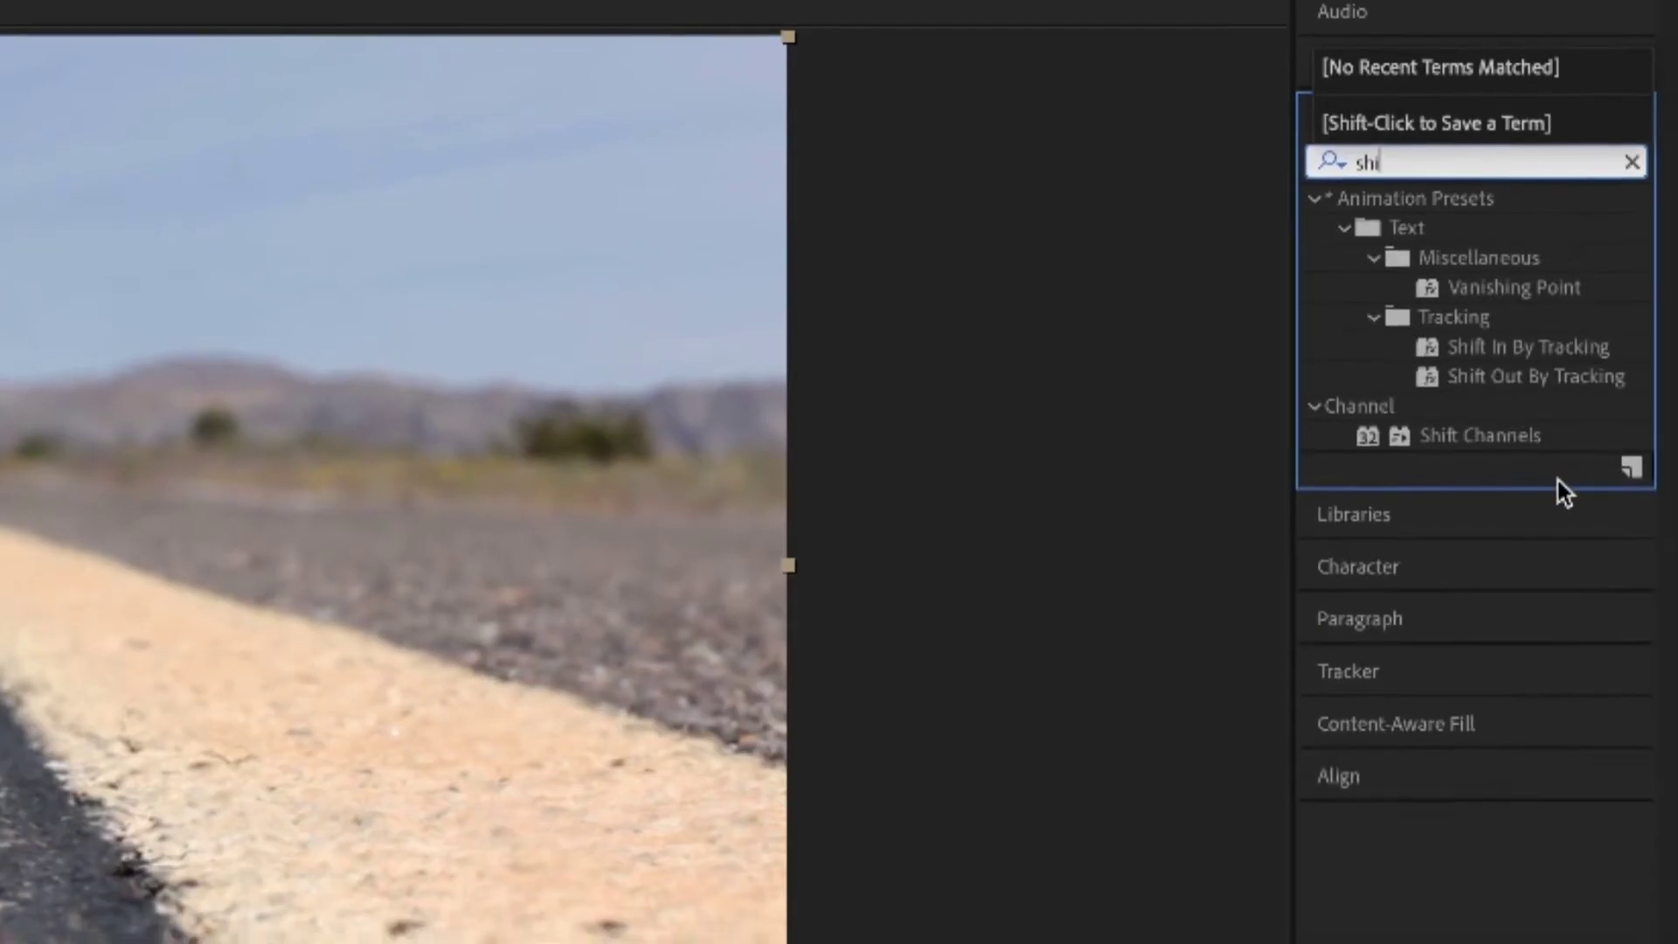
pyautogui.click(1524, 441)
# - Give layers 1, 2 and 3 red, green and blue label colours
pyautogui.click(142, 365)
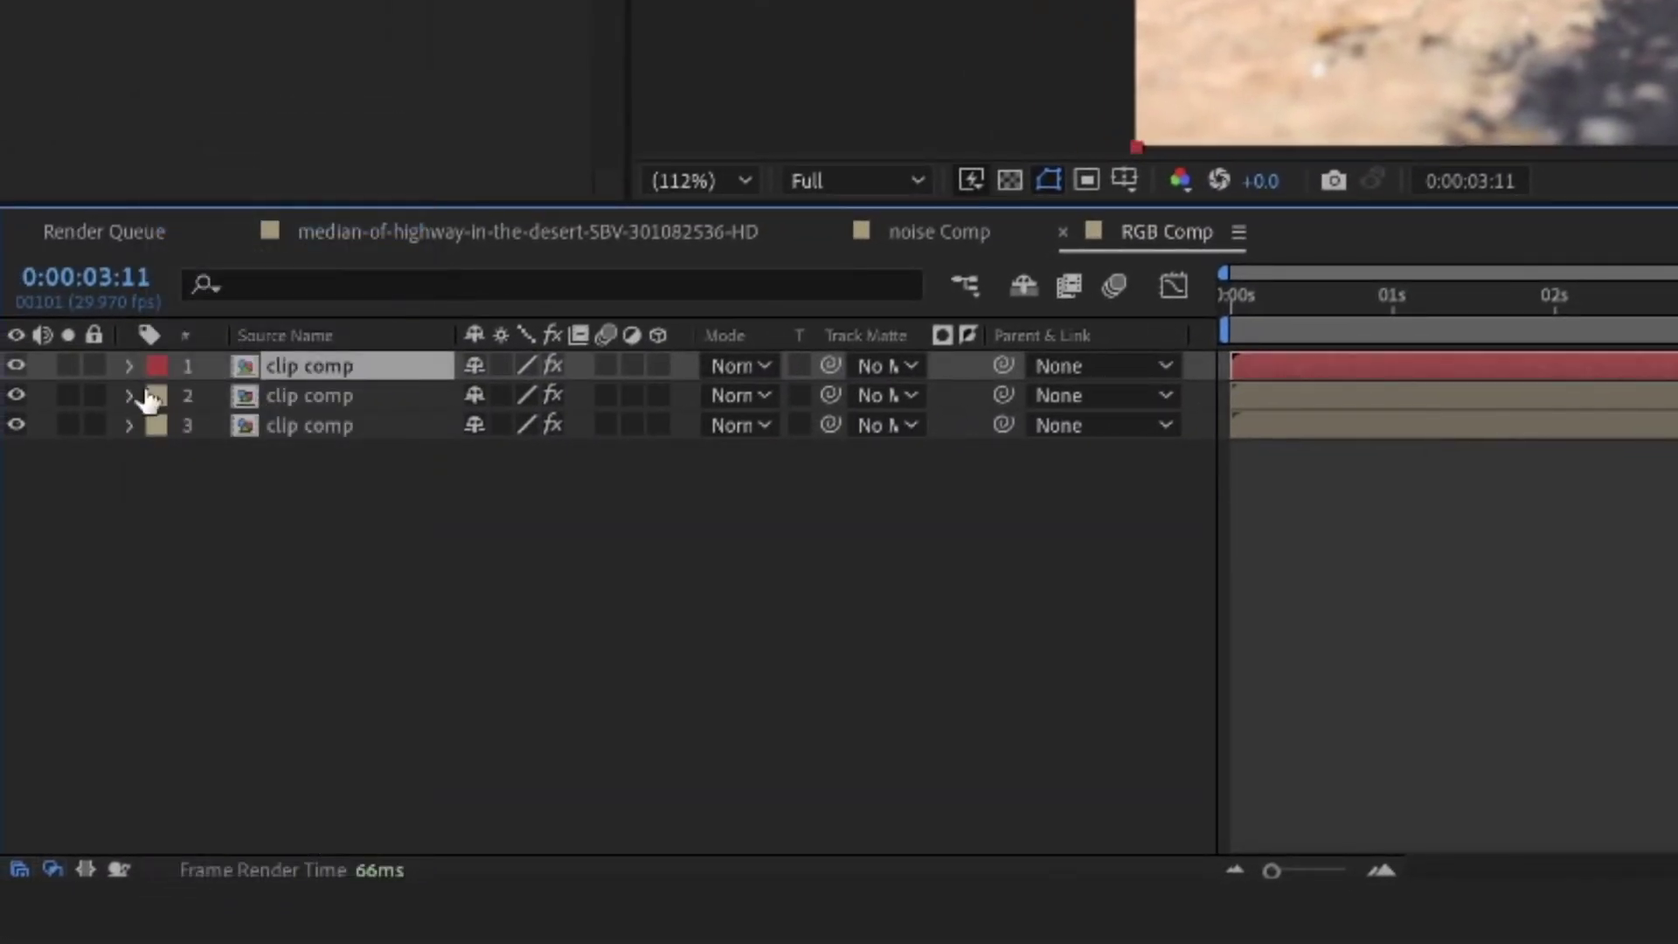
pyautogui.click(153, 405)
pyautogui.click(157, 402)
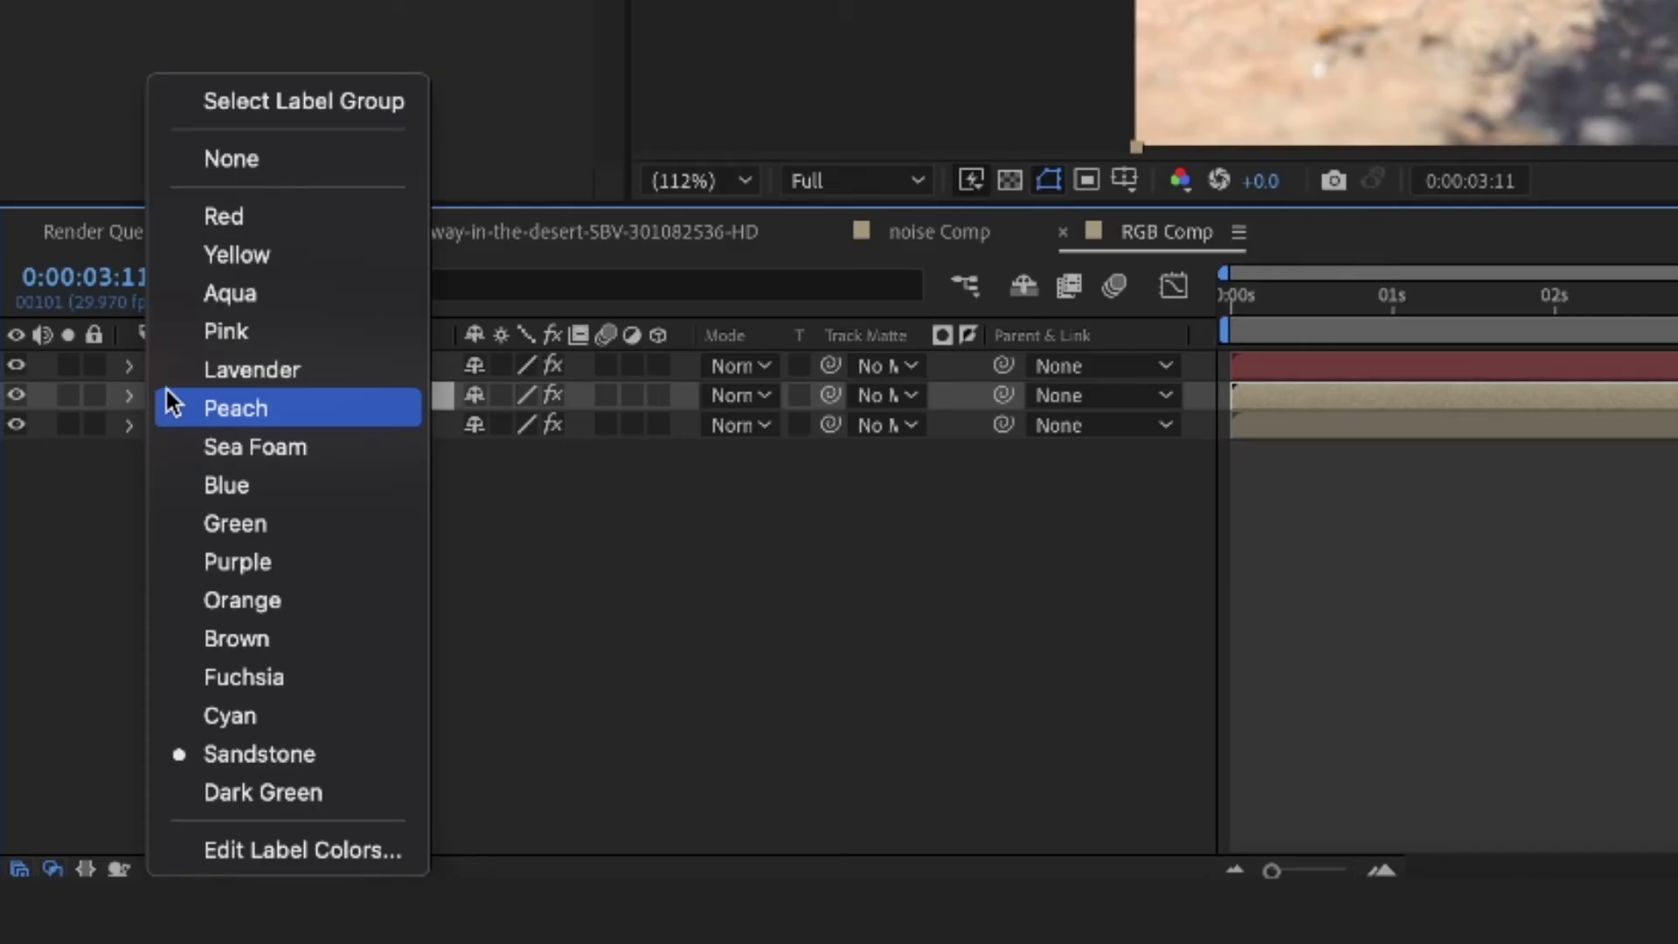
pyautogui.click(232, 524)
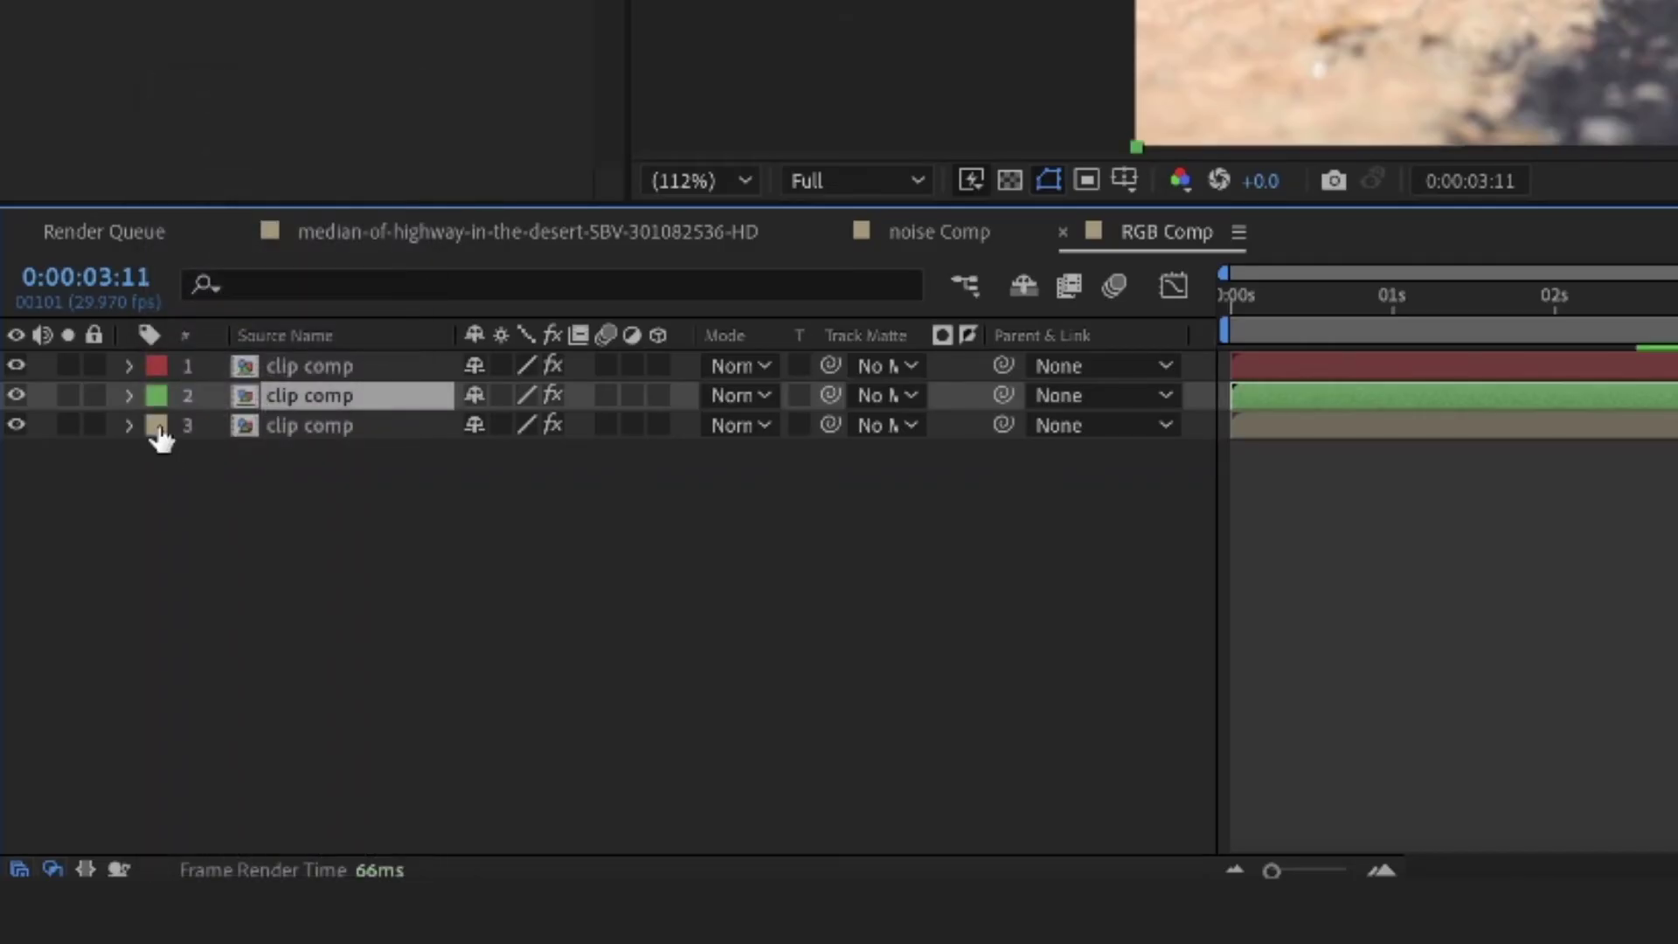
pyautogui.click(157, 428)
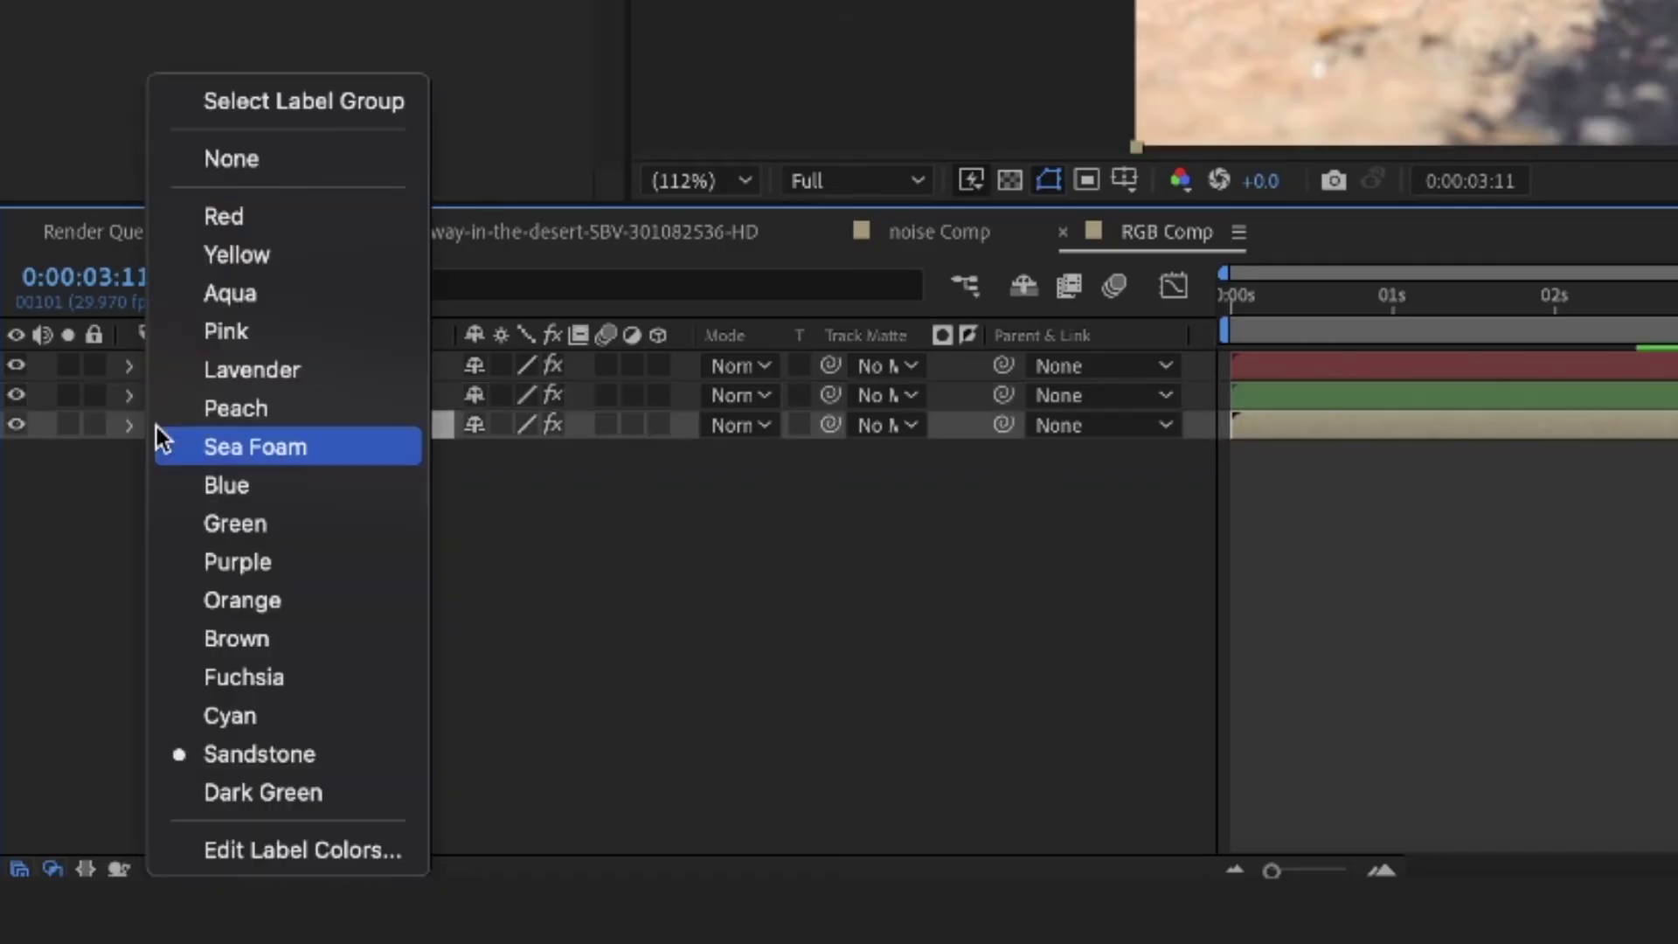
pyautogui.click(213, 483)
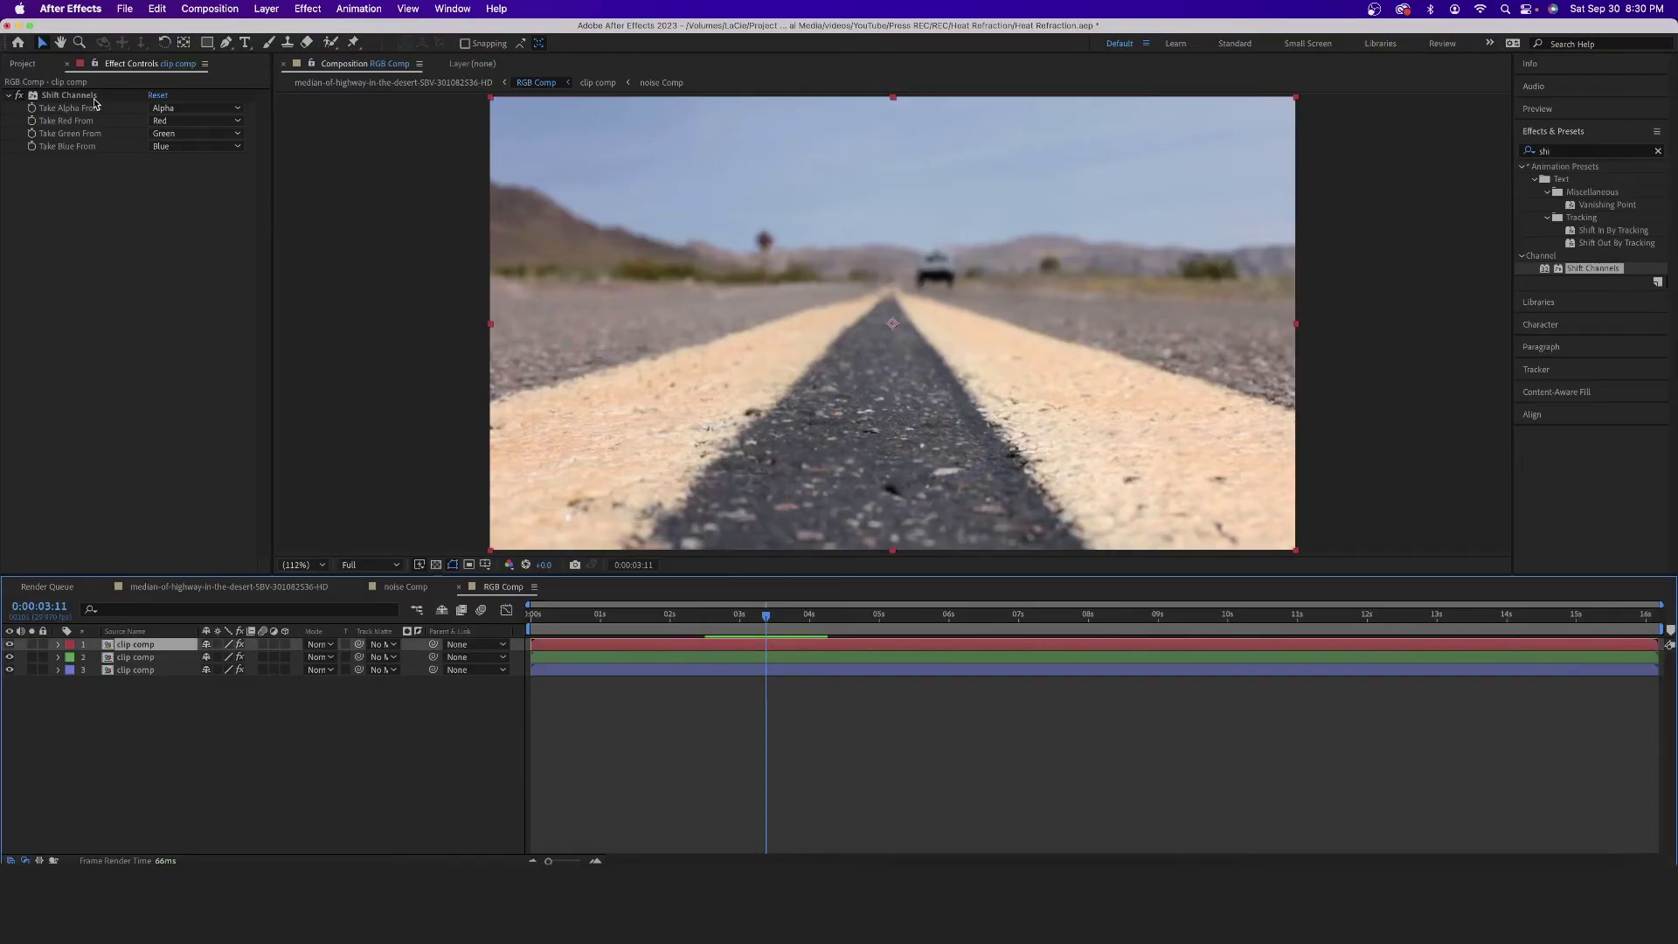
# - Set unwanted Shift Channels inputs to Full Off so layers keep only red, green, blue respectively
pyautogui.click(185, 136)
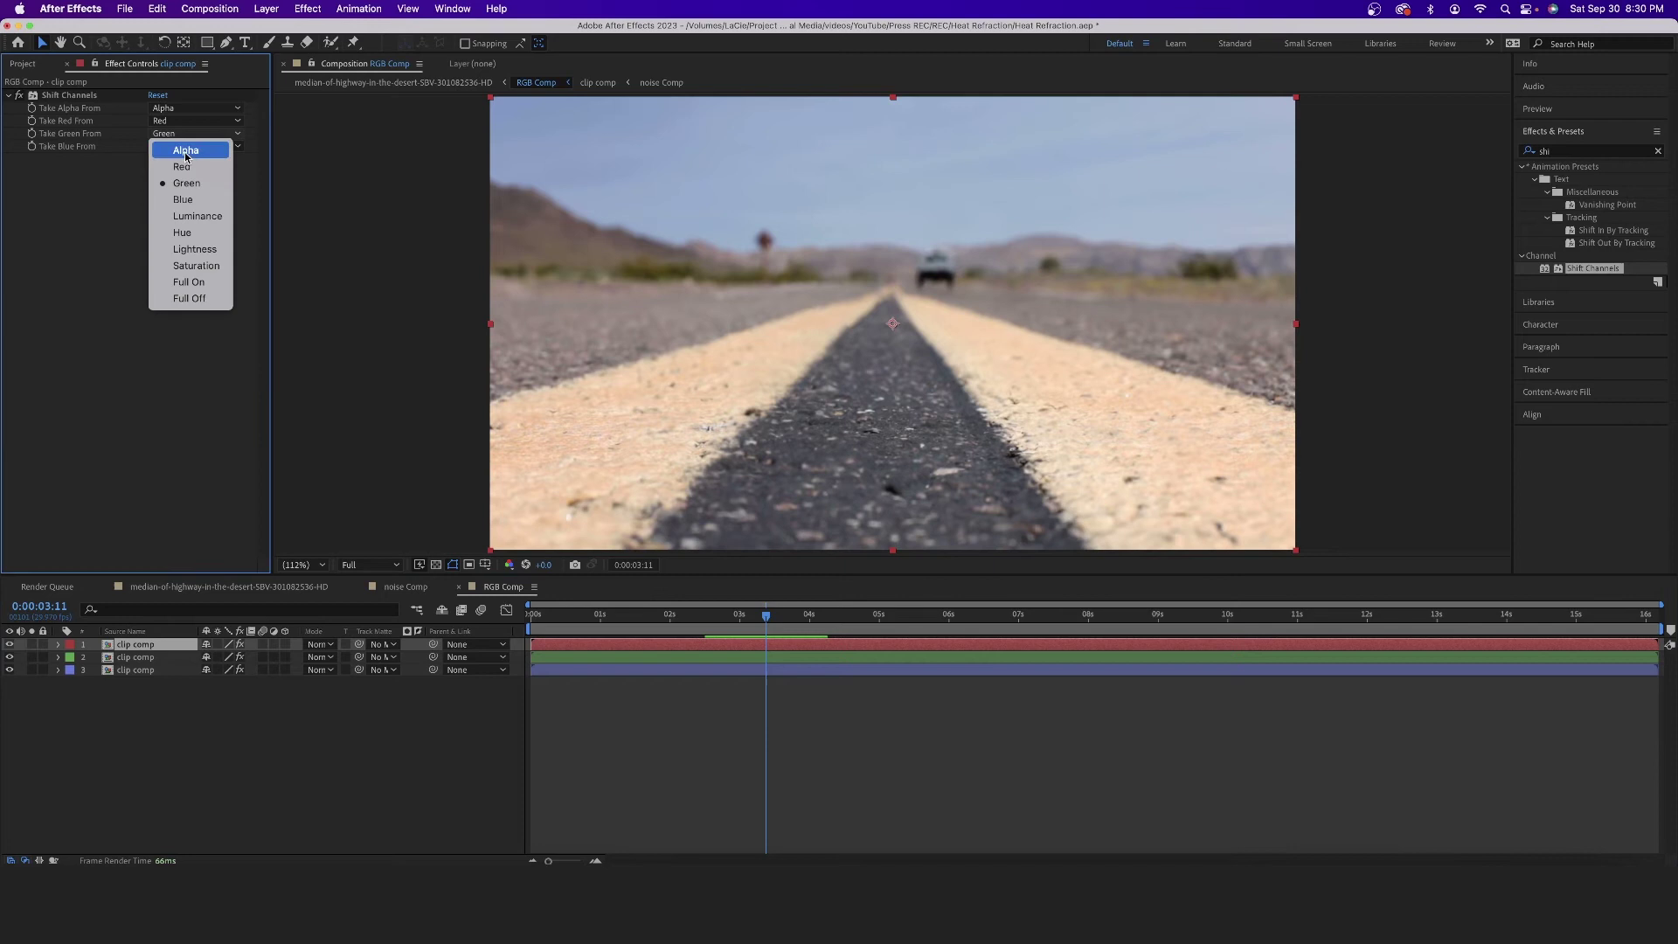
pyautogui.click(172, 298)
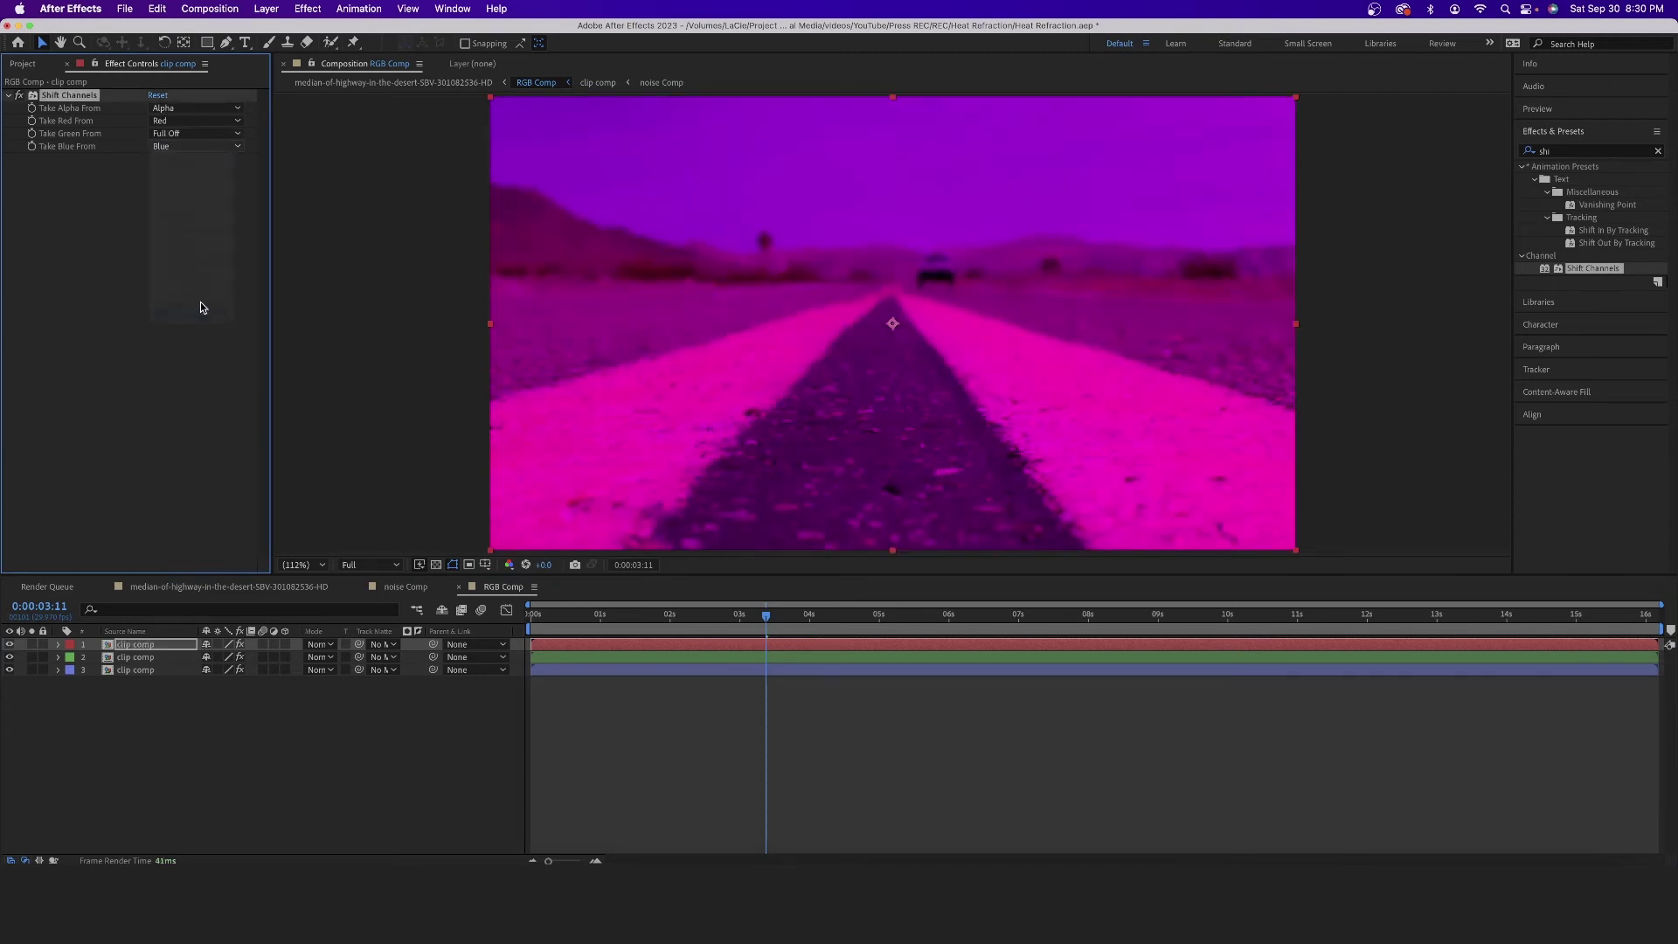
pyautogui.click(201, 307)
pyautogui.click(151, 663)
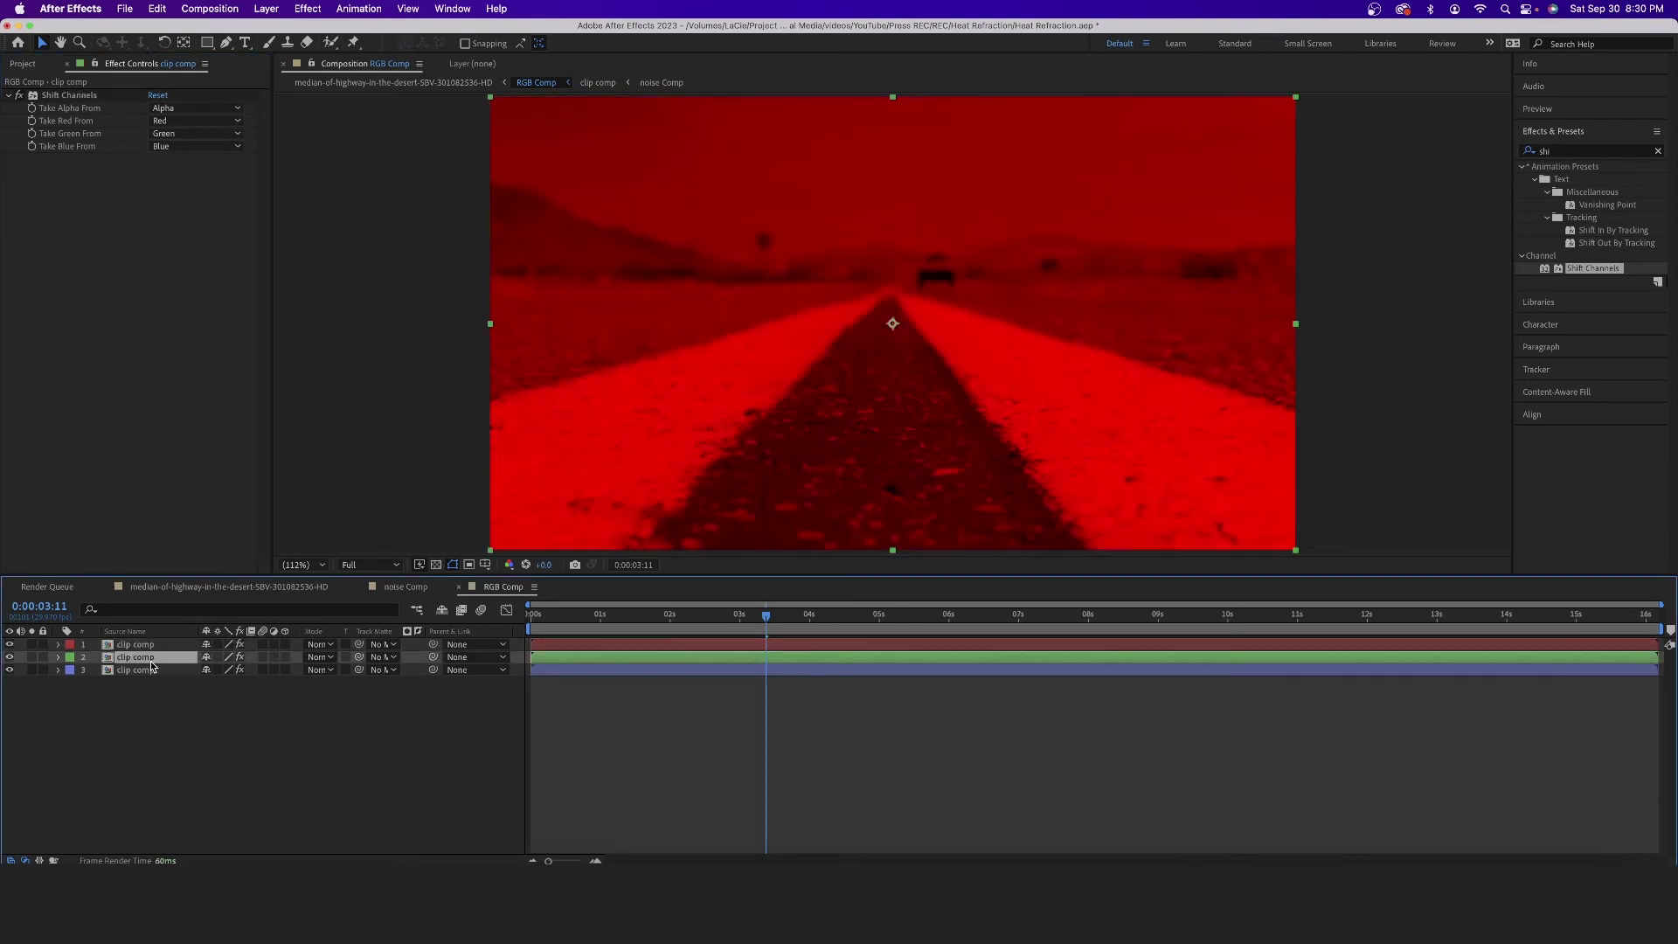
pyautogui.click(216, 125)
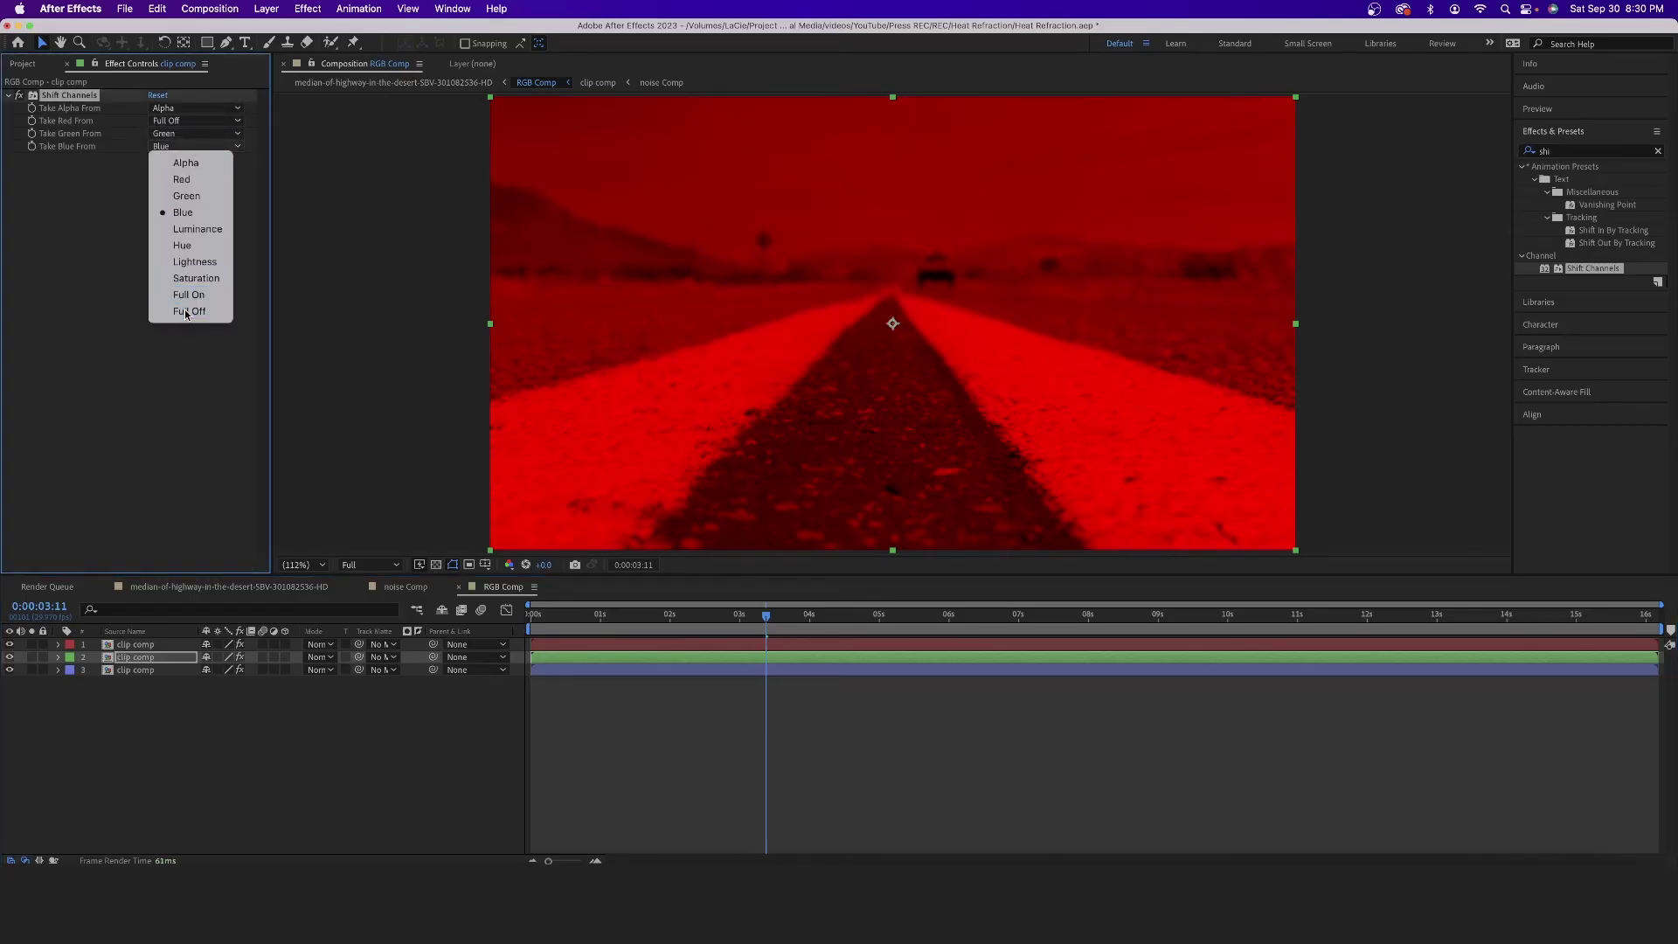
pyautogui.press('super+Down')
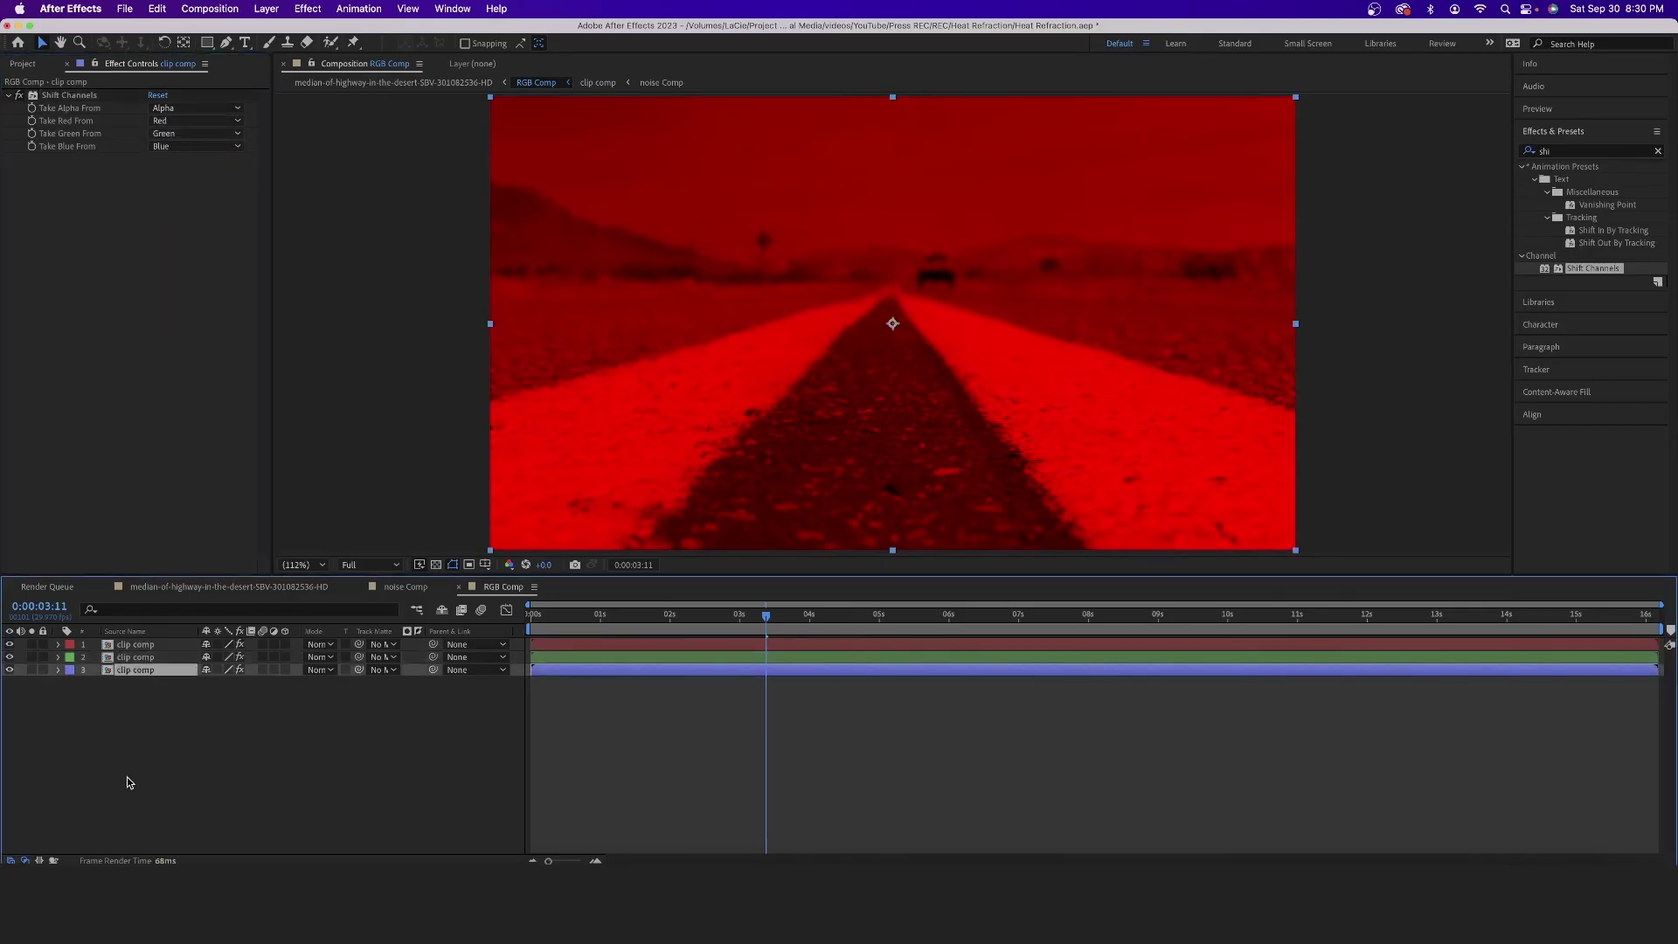
pyautogui.click(208, 128)
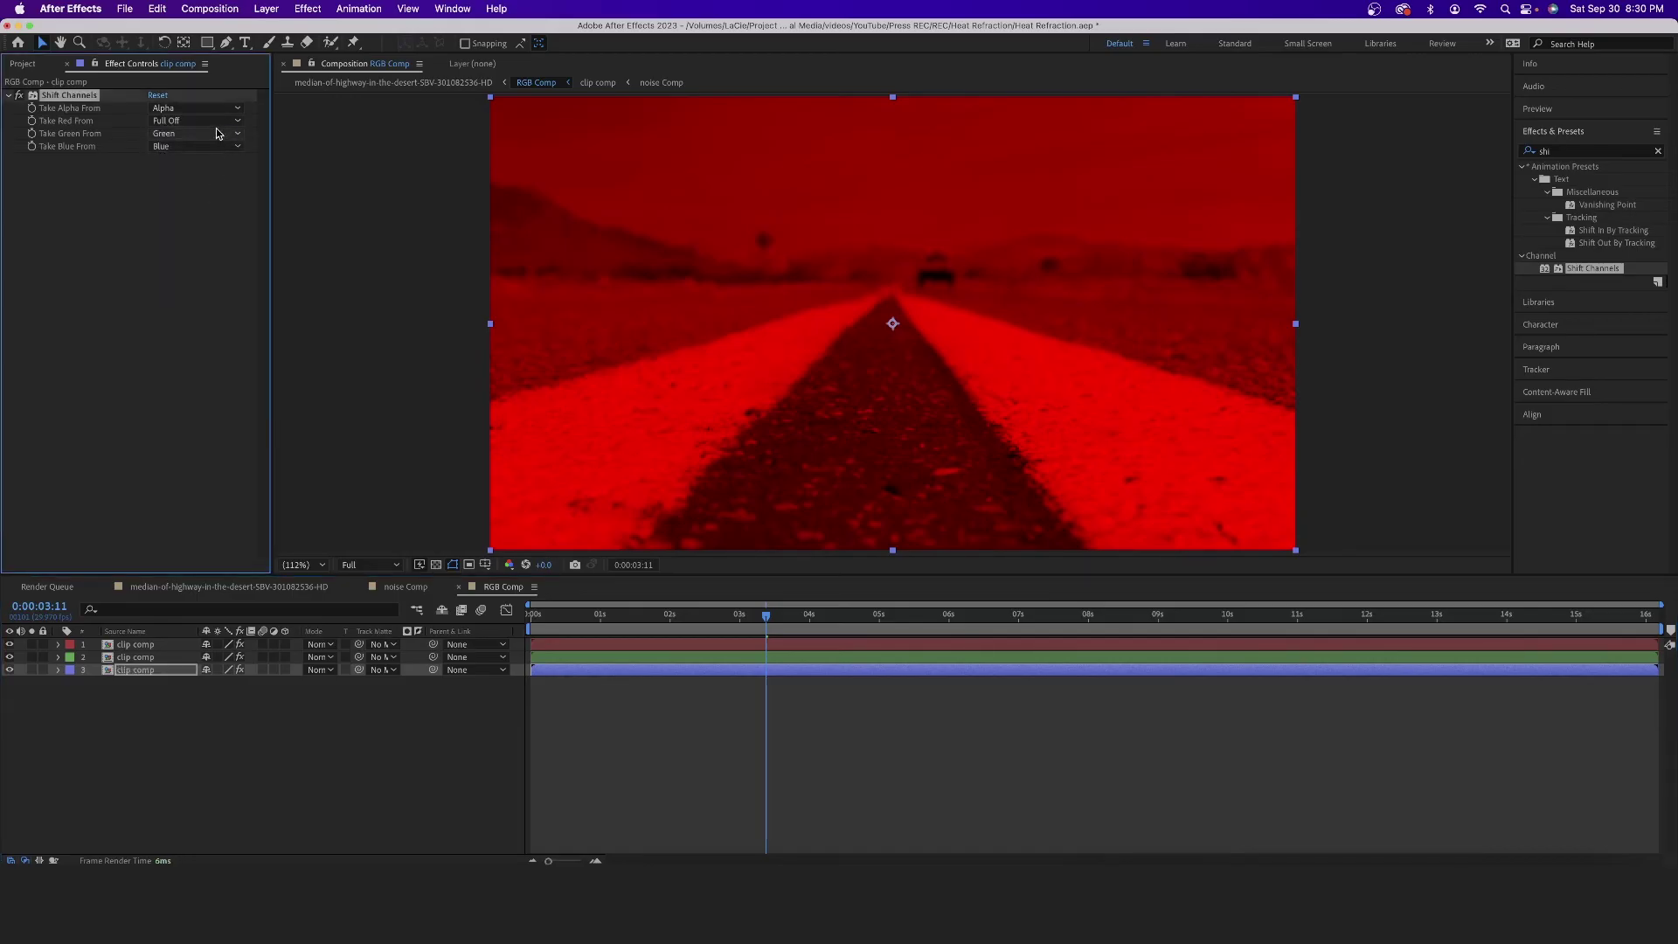
pyautogui.moveTo(224, 786); pyautogui.dragTo(152, 623)
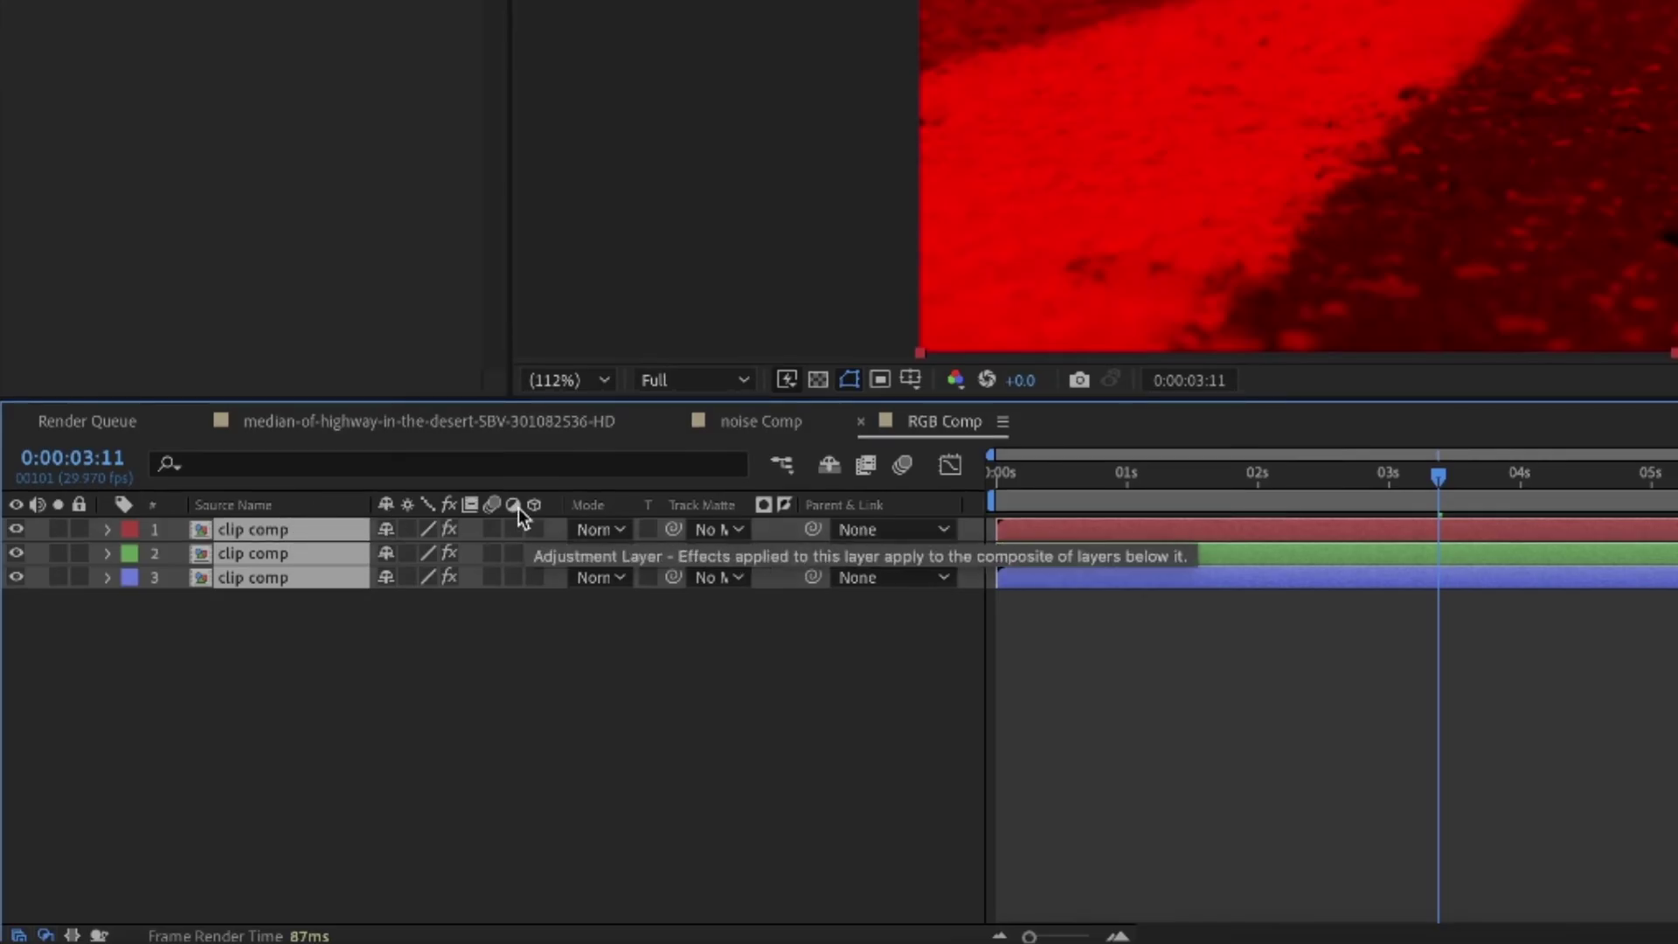
# - Set the three channel layers to Screen mode and RGB Comp's Track Matte to 1. noise Comp
pyautogui.click(610, 530)
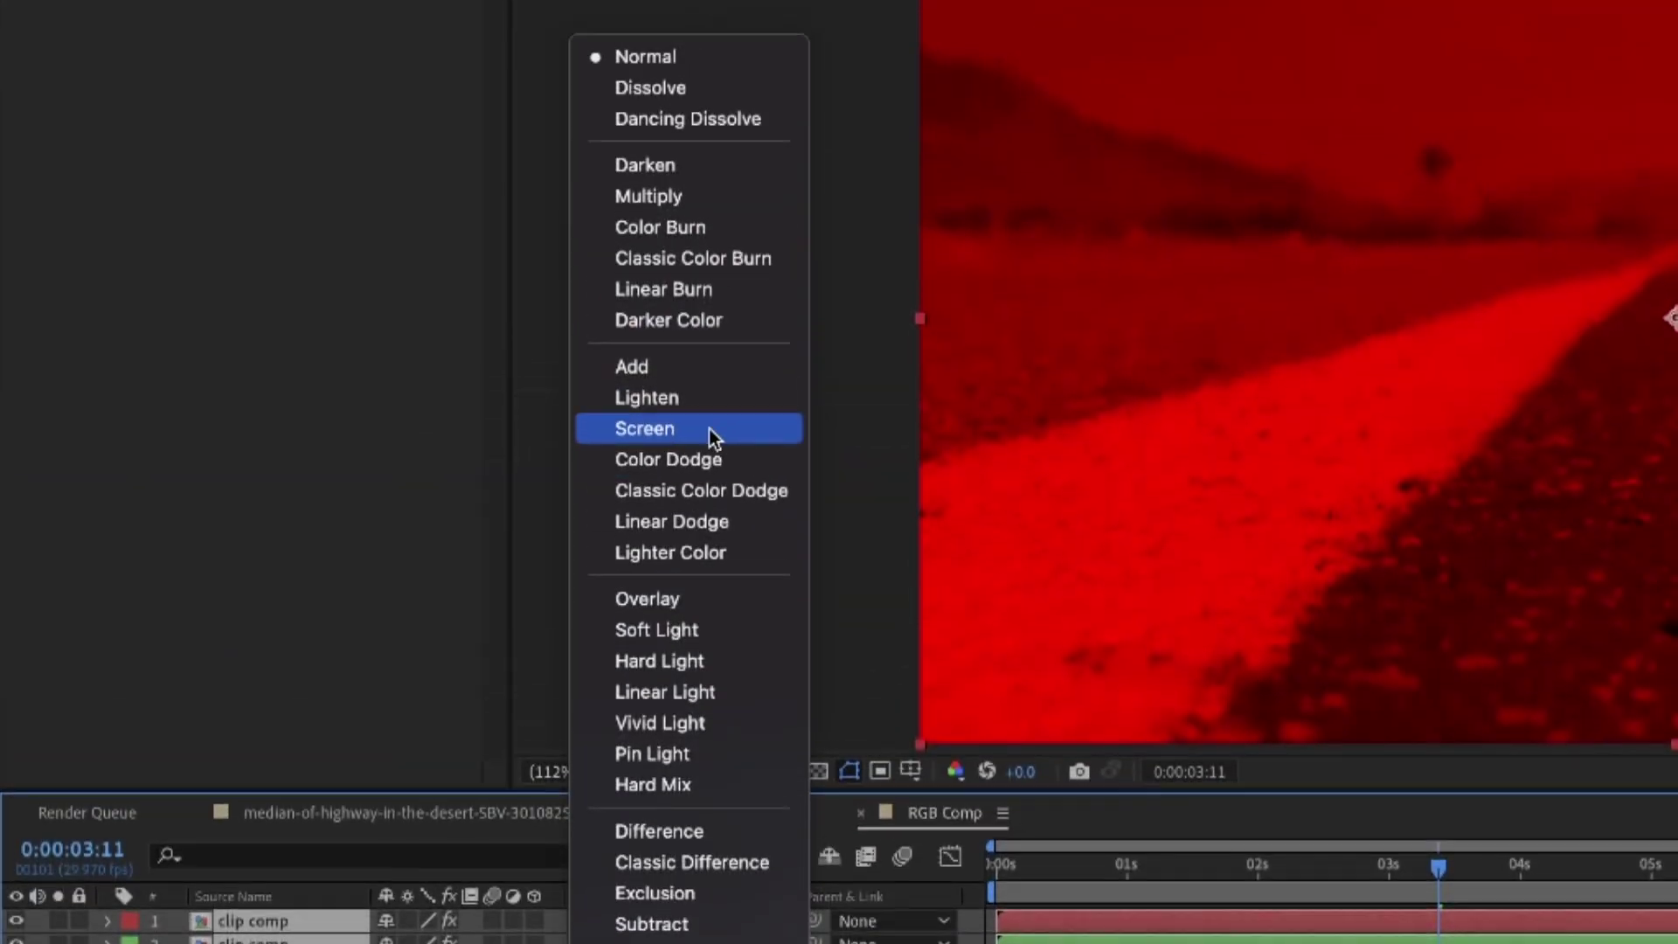
pyautogui.click(708, 37)
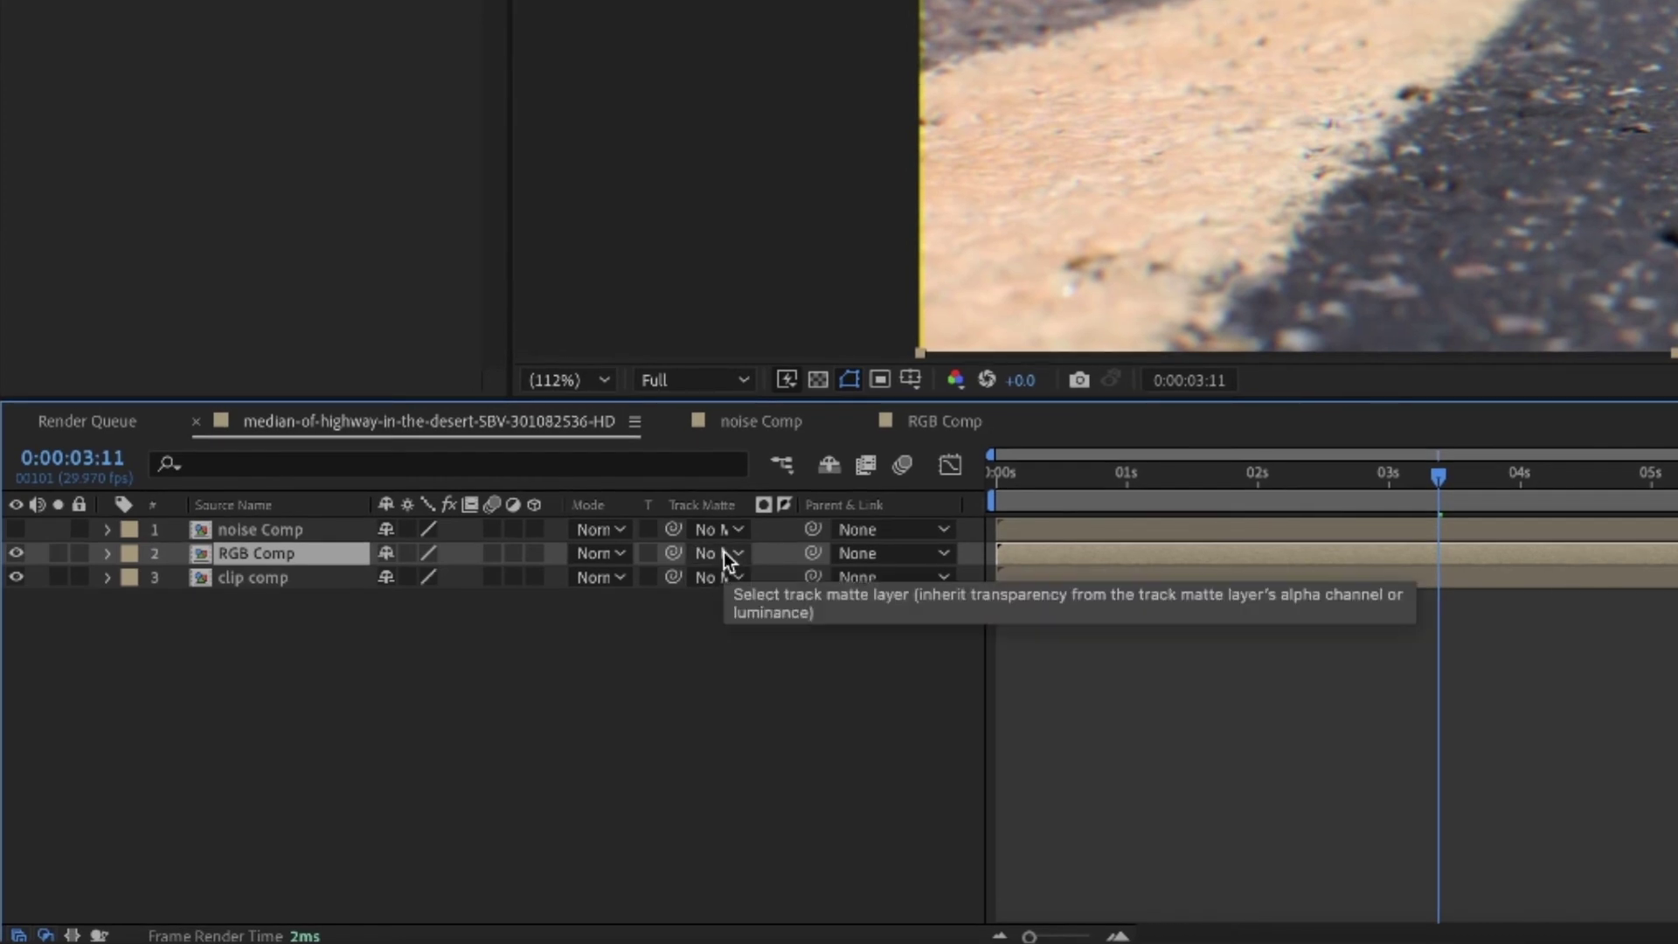
pyautogui.click(724, 552)
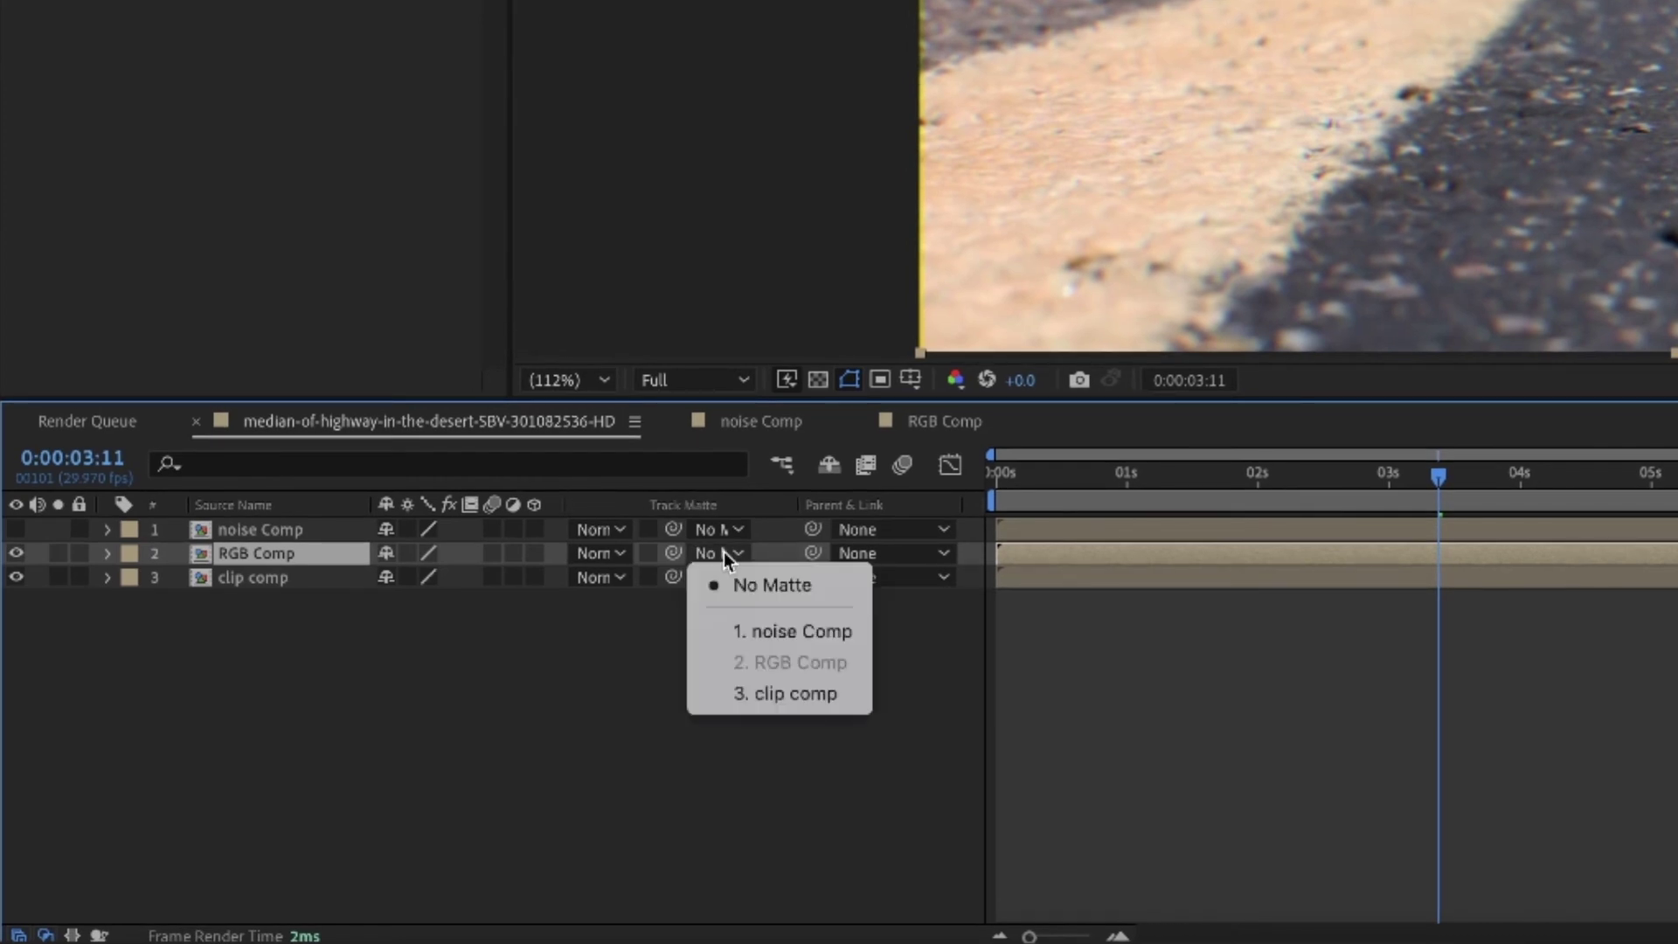
pyautogui.click(757, 631)
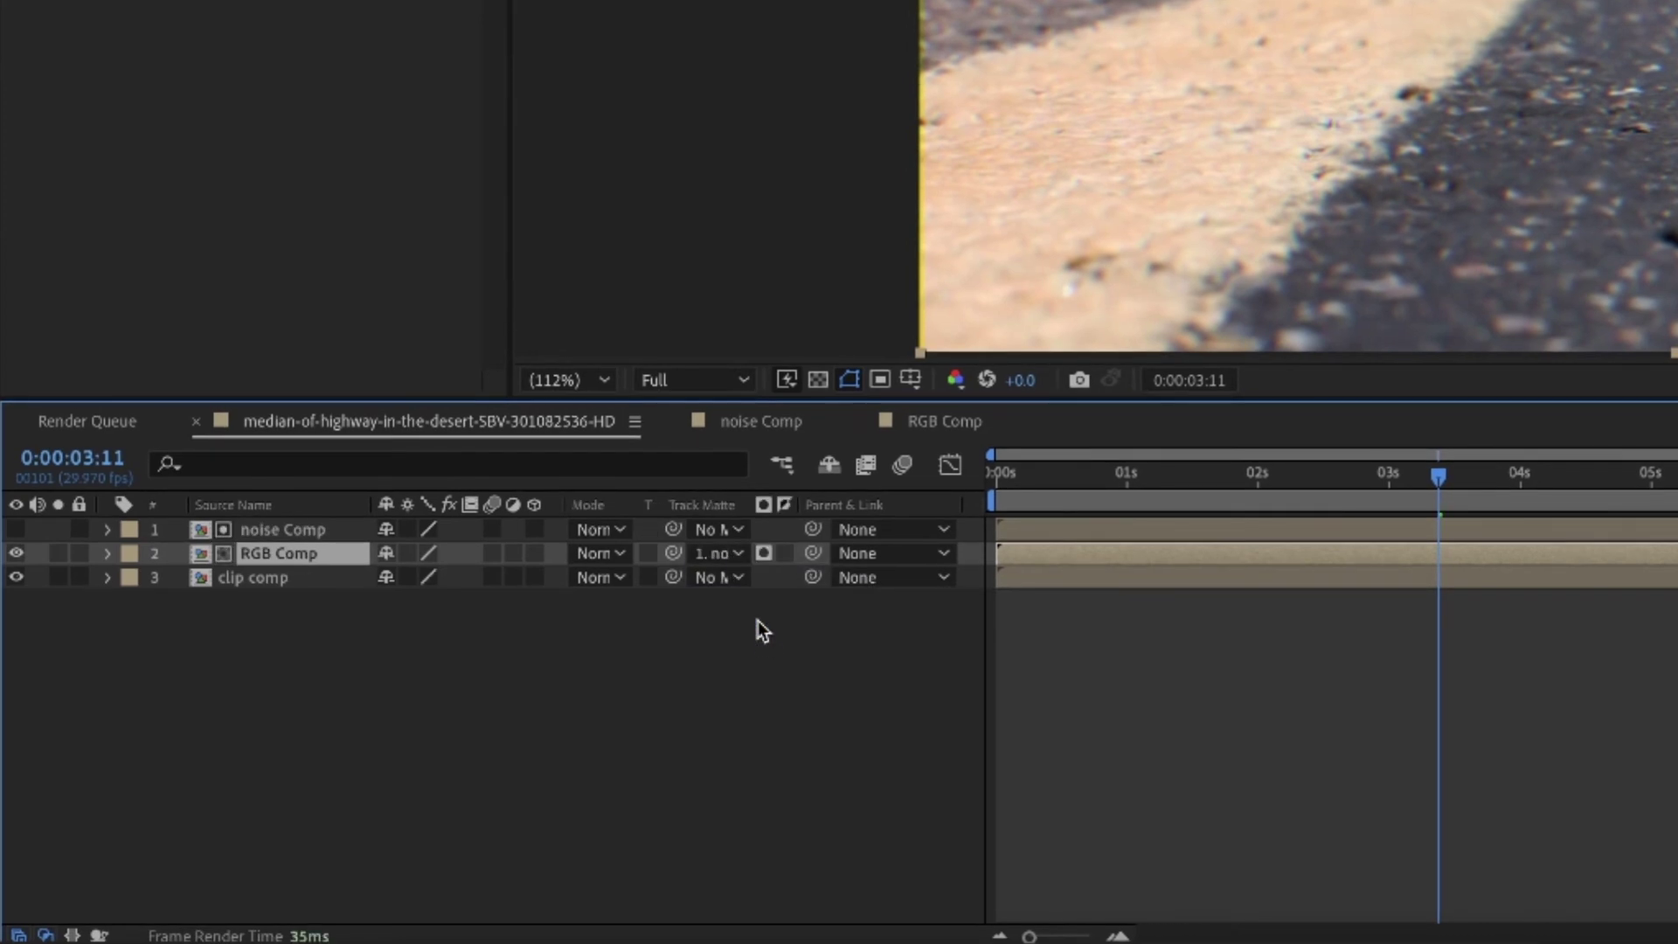